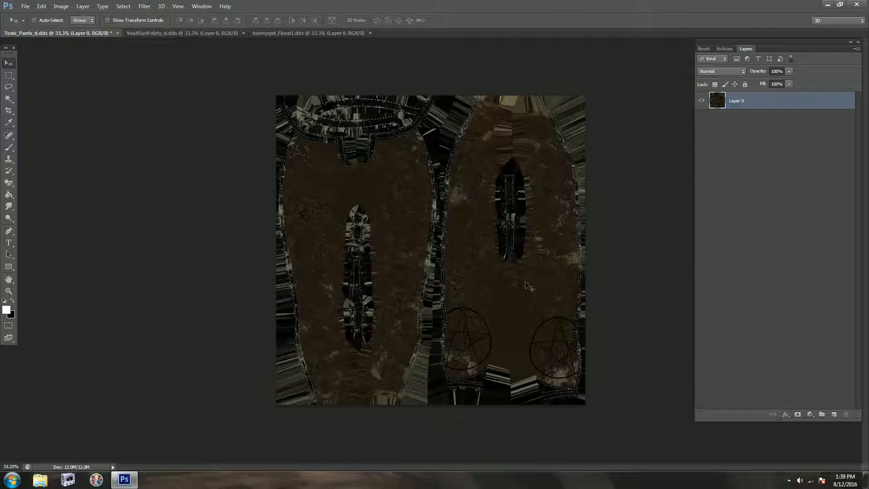
# Try removing the colour from the Toxic_Pants_d.dds texture by lowering its saturation with Hue/Saturation, then undo the adjustment.
pyautogui.click(62, 6)
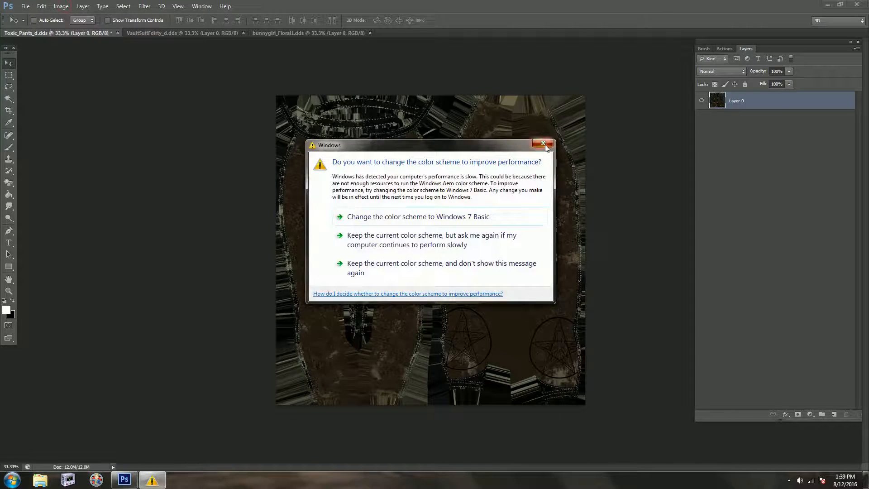
pyautogui.click(544, 144)
pyautogui.click(55, 9)
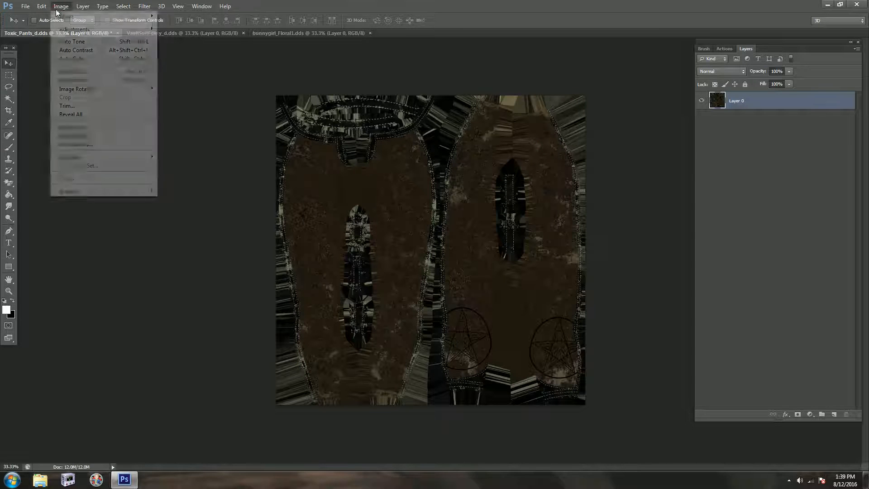
pyautogui.moveTo(71, 34)
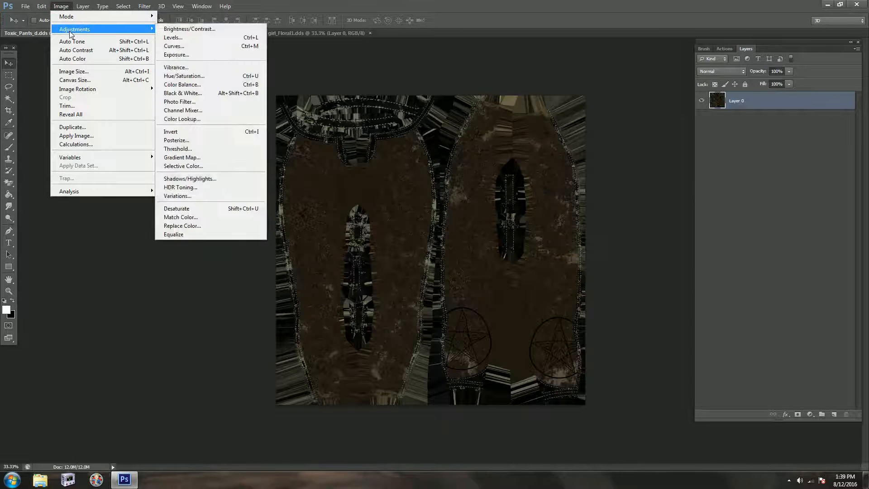
pyautogui.click(195, 76)
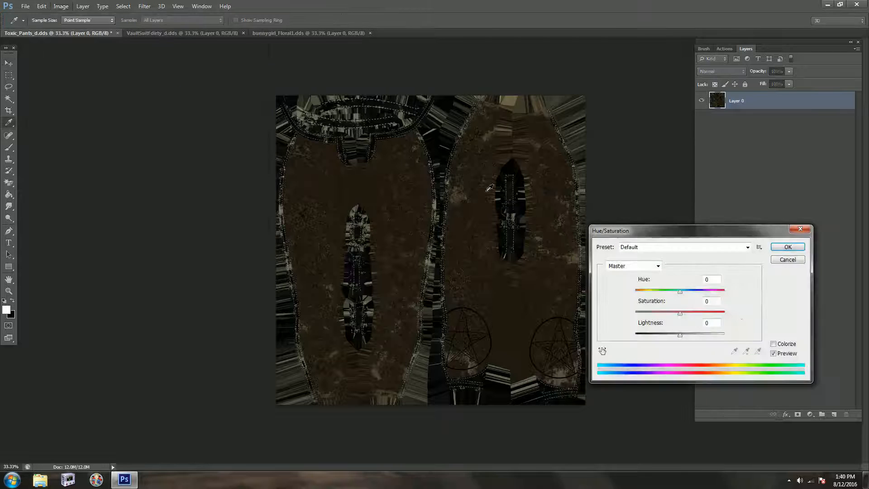
pyautogui.moveTo(680, 294); pyautogui.dragTo(650, 322)
pyautogui.click(782, 247)
pyautogui.press('v')
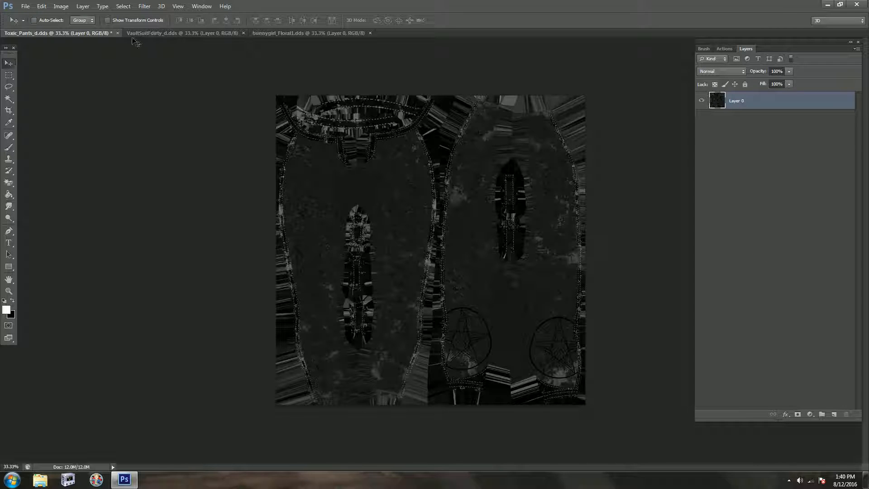
pyautogui.click(41, 6)
pyautogui.click(52, 34)
# Compare the textures in the open VaultSuitFdirty_d.dds, bunnygirl_Floral1.dds and Toxic_Pants_d.dds documents.
pyautogui.click(154, 35)
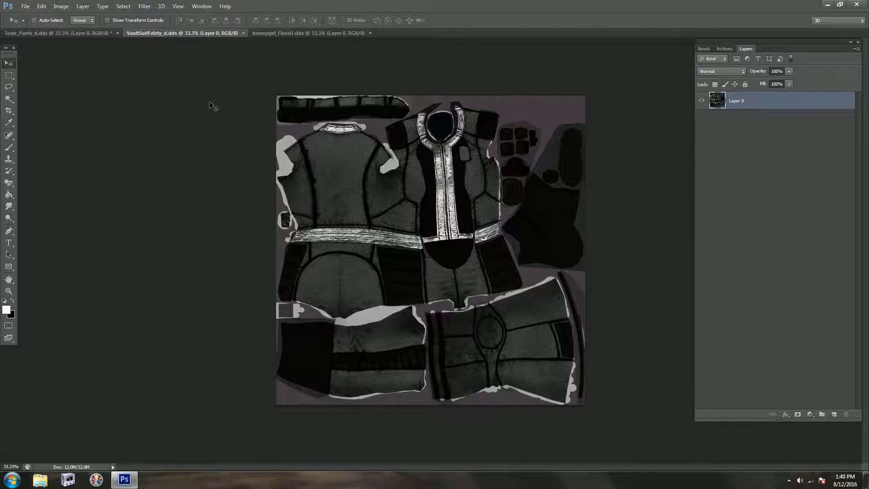
pyautogui.click(291, 34)
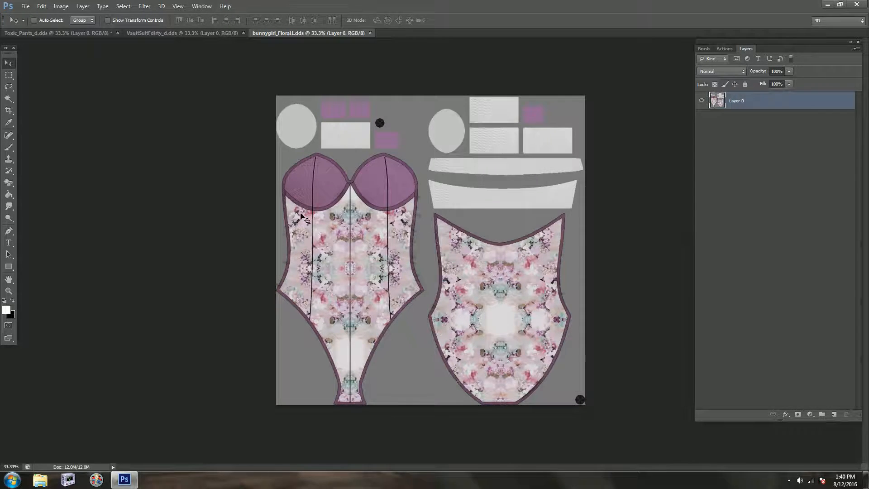
pyautogui.click(193, 33)
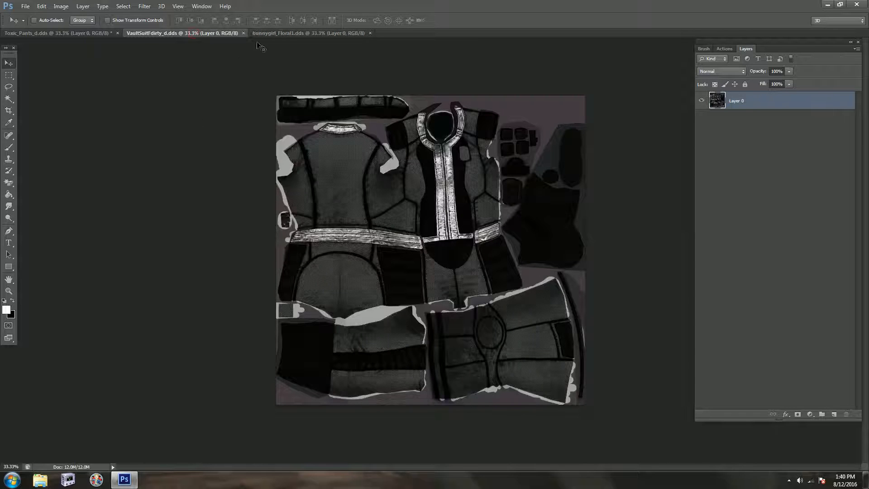
pyautogui.click(286, 32)
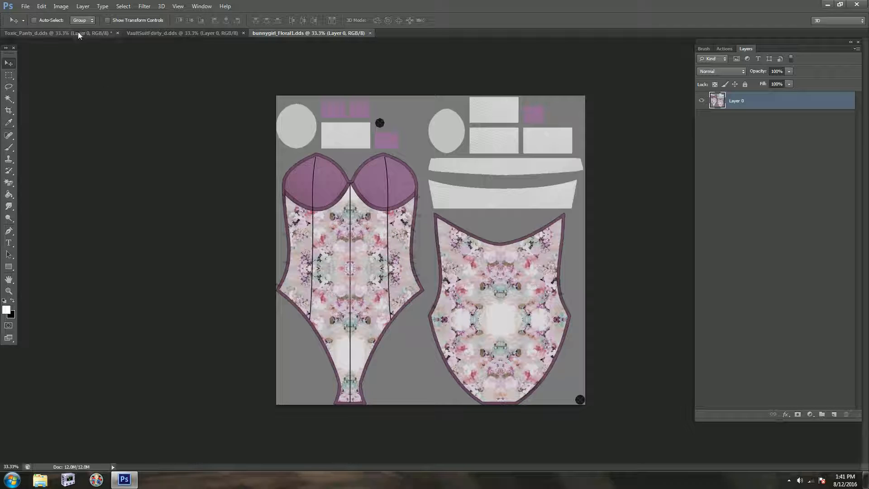
pyautogui.click(66, 34)
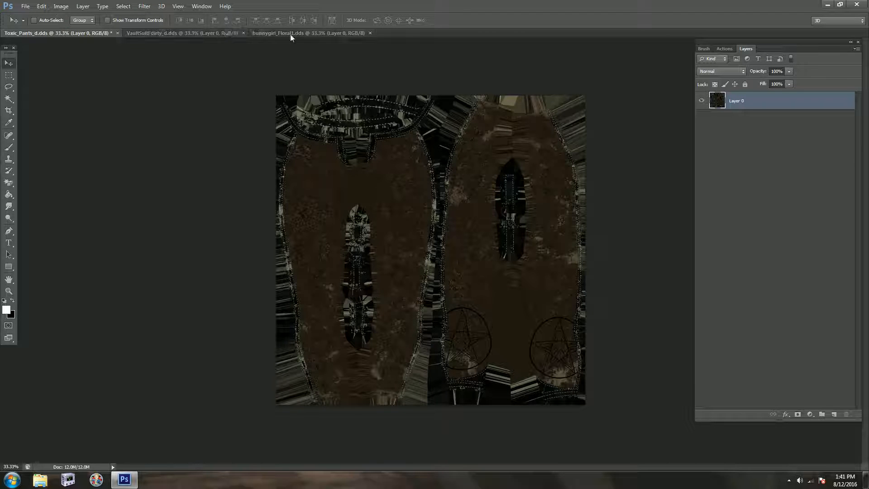
pyautogui.click(169, 34)
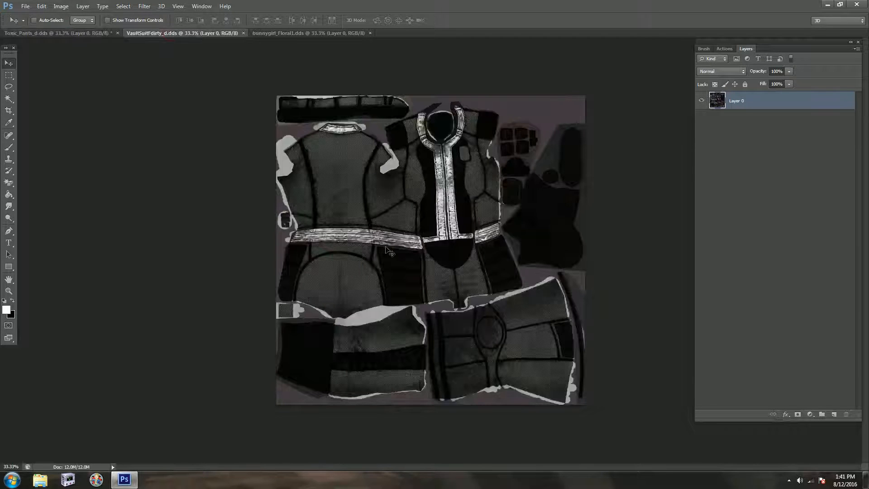
# Close all three open texture documents, discarding the changes to Toxic_Pants_d.dds.
pyautogui.click(370, 33)
pyautogui.click(243, 33)
pyautogui.click(118, 33)
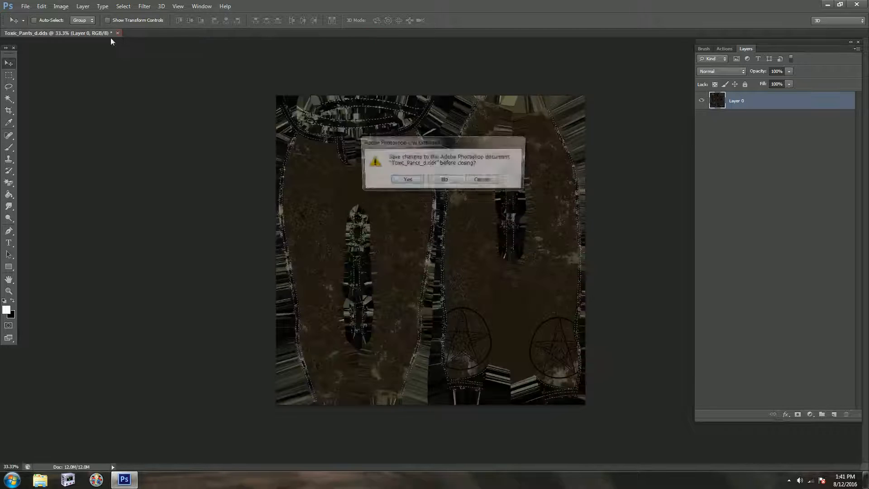
pyautogui.click(444, 179)
# Start opening a file with Open As and browse to the Program Files (x86) folder on Local Disk (C:).
pyautogui.click(25, 6)
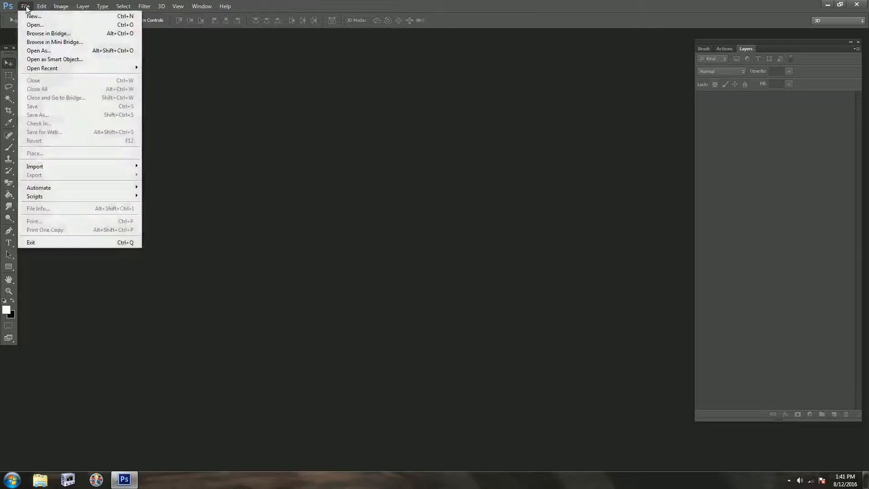
pyautogui.click(36, 52)
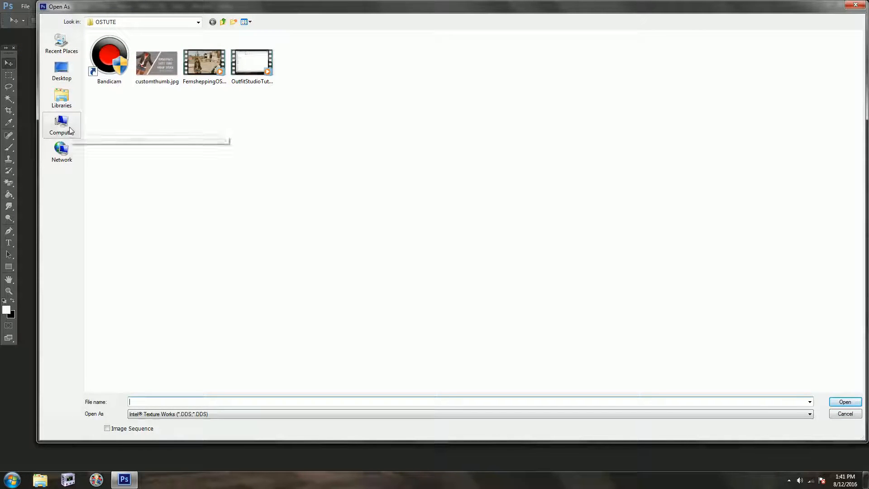
pyautogui.click(63, 134)
pyautogui.doubleClick(128, 58)
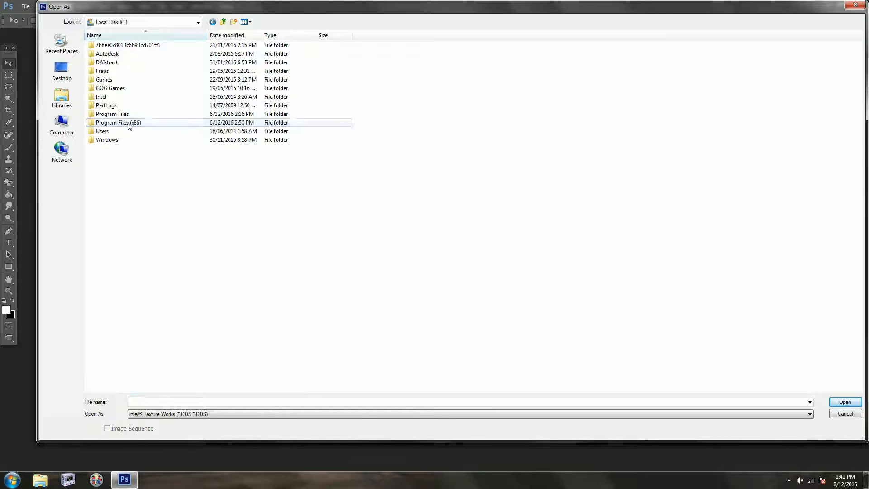
pyautogui.click(130, 124)
pyautogui.doubleClick(136, 125)
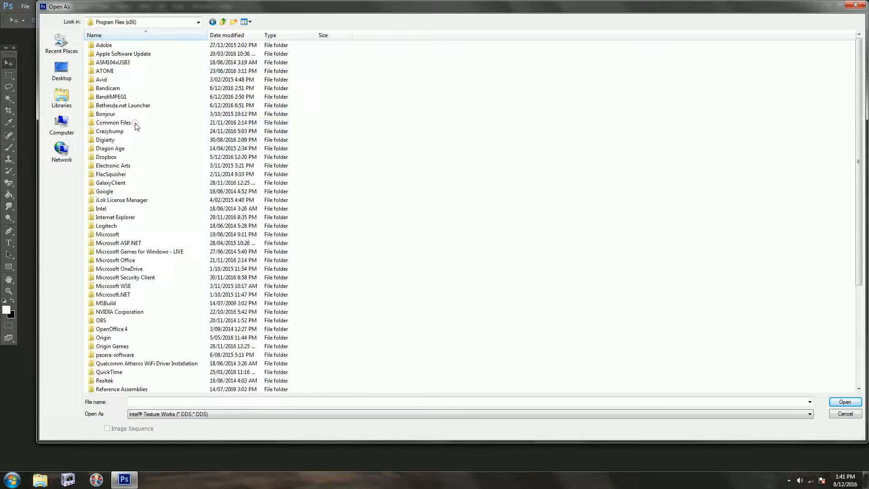
# Browse through Steam, SteamApps and common to the Data folder of Fallout 4.
pyautogui.scroll(-5, 135, 344)
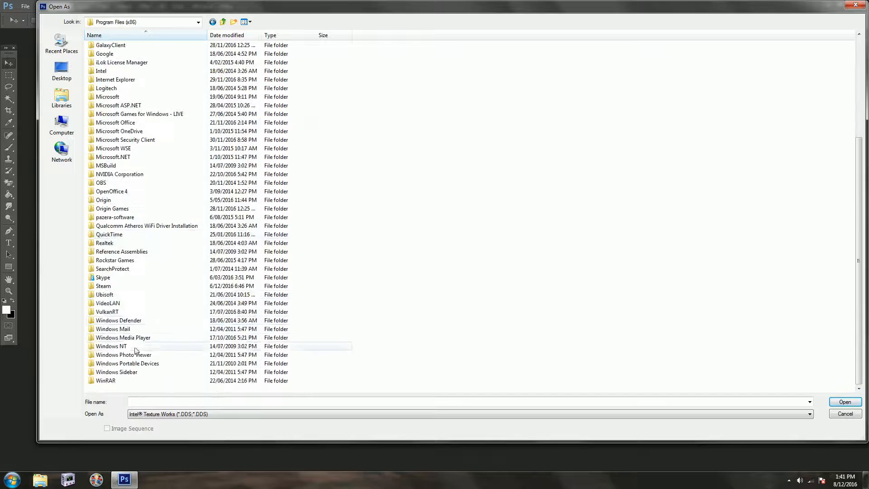
pyautogui.doubleClick(107, 286)
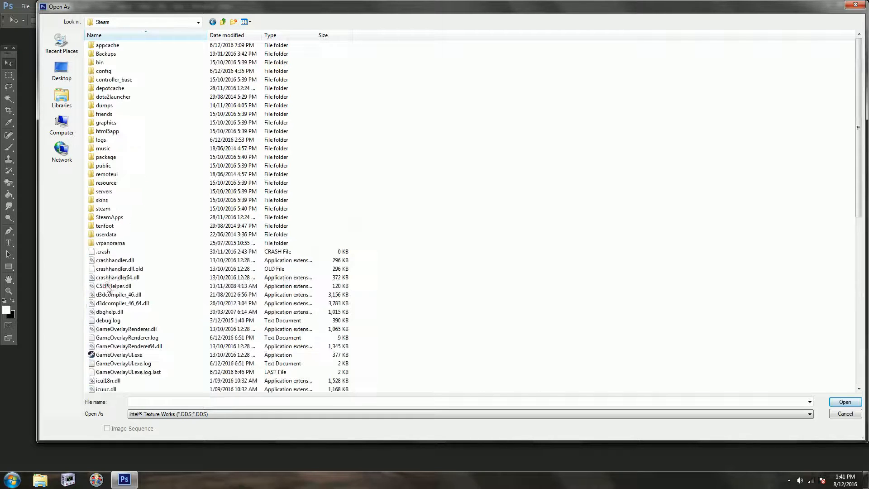
pyautogui.doubleClick(117, 218)
pyautogui.doubleClick(107, 45)
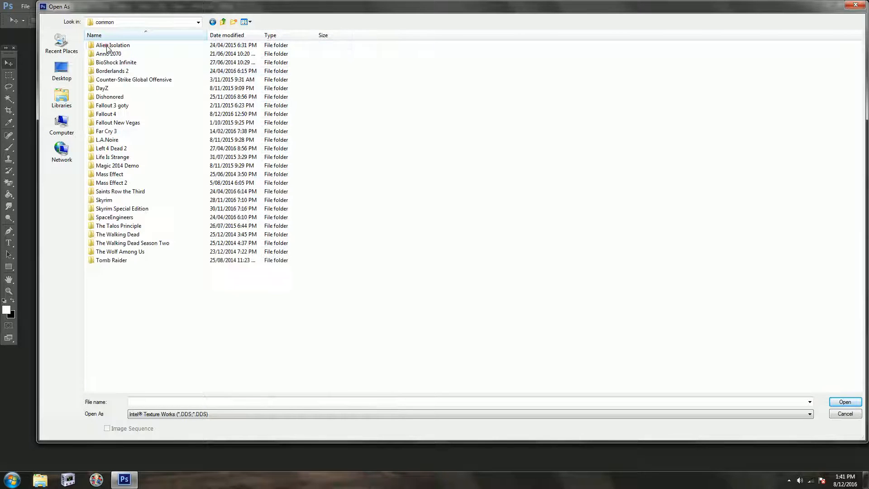
pyautogui.doubleClick(108, 114)
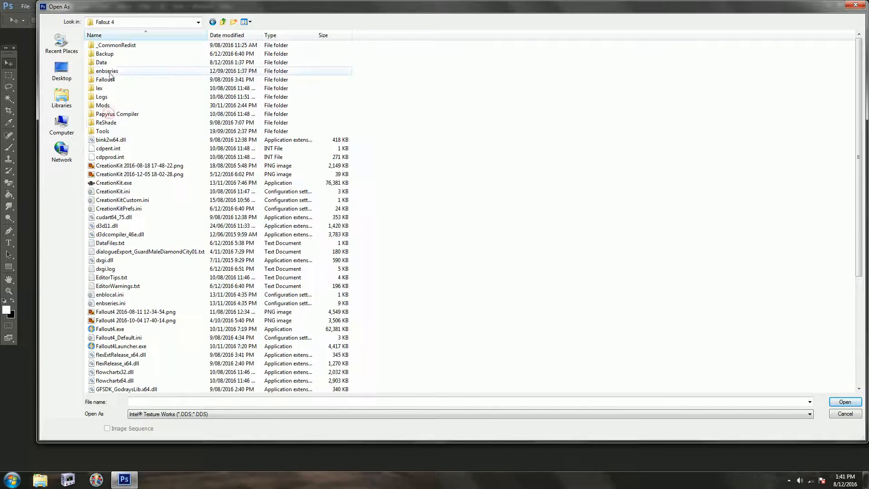
pyautogui.doubleClick(101, 62)
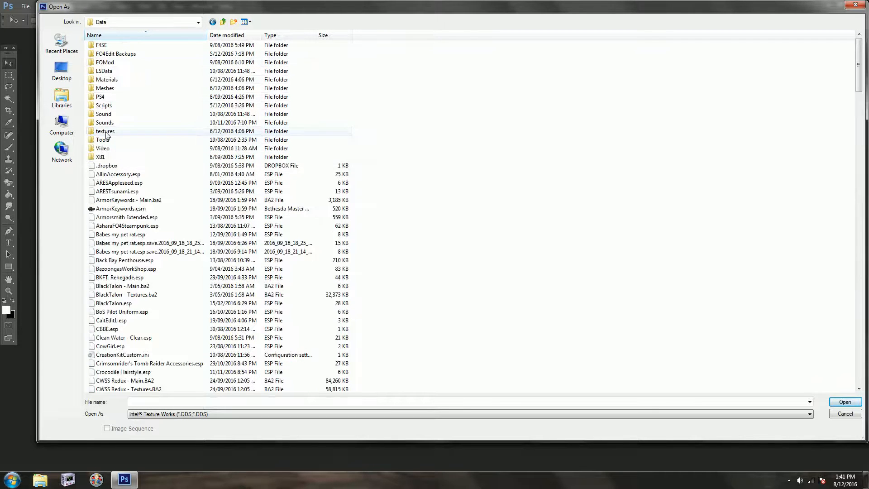
# Open VaultSuitF_d.dds from the VaultSuit folder under textures and Clothes, without loading the mip-maps into separate layers.
pyautogui.doubleClick(106, 132)
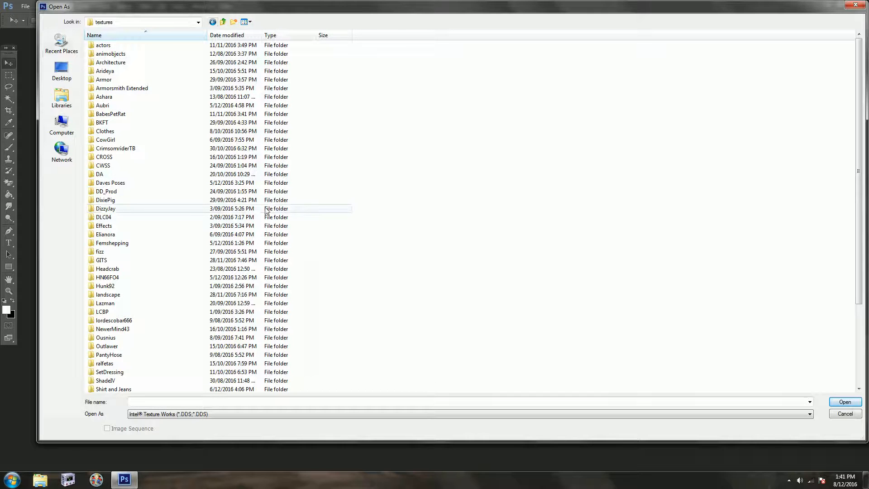
pyautogui.scroll(-3, 183, 307)
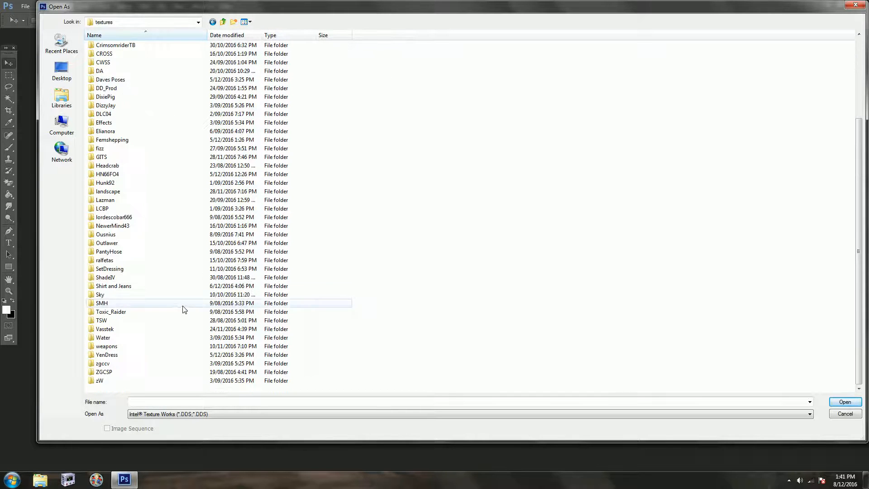
pyautogui.scroll(3, 165, 379)
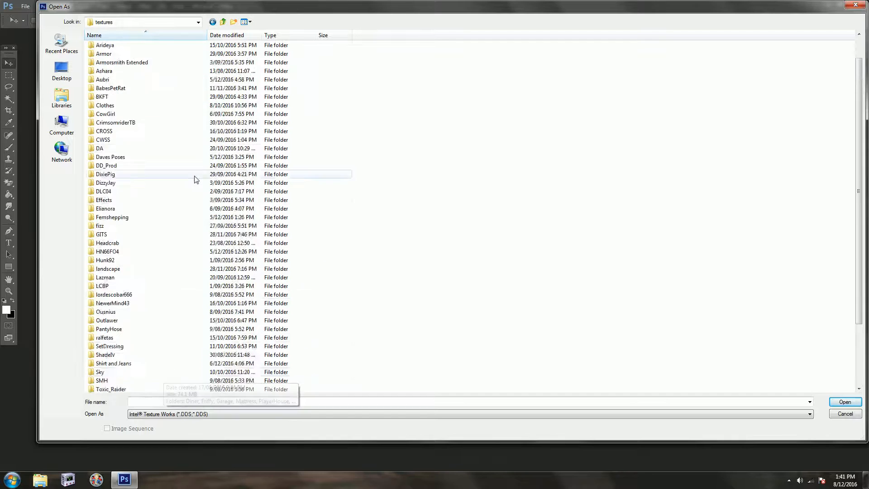
pyautogui.doubleClick(103, 131)
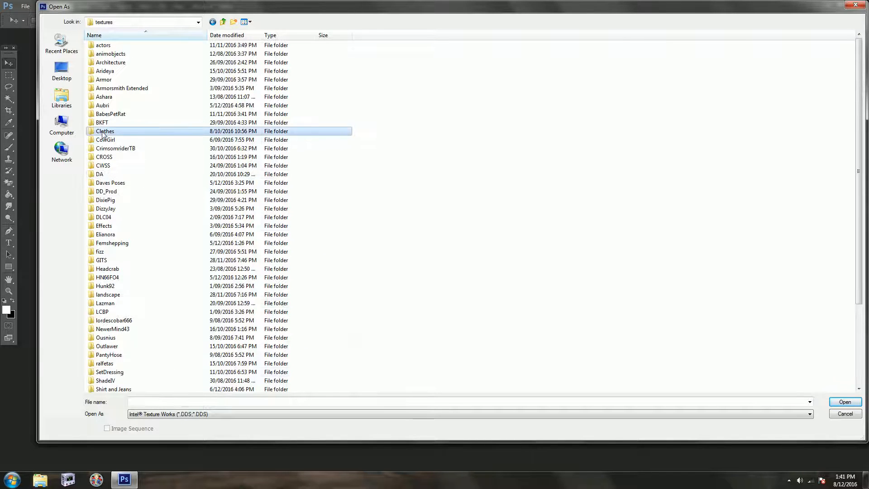
pyautogui.doubleClick(108, 150)
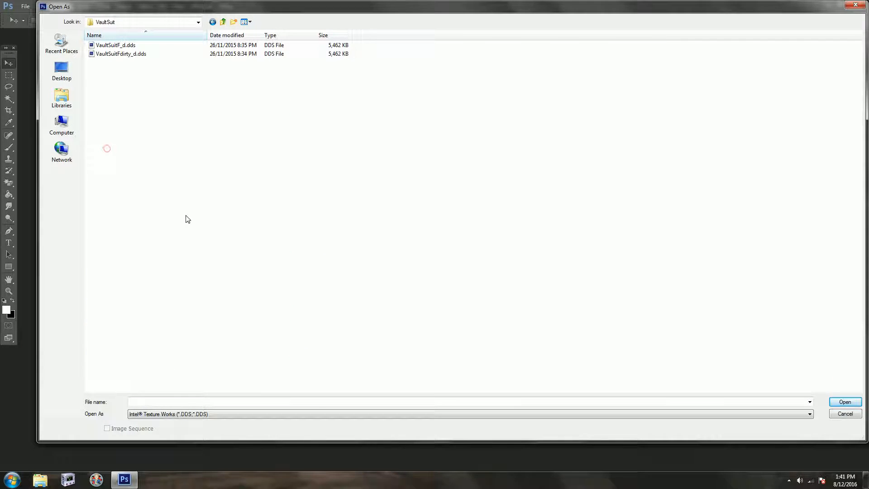
pyautogui.click(123, 45)
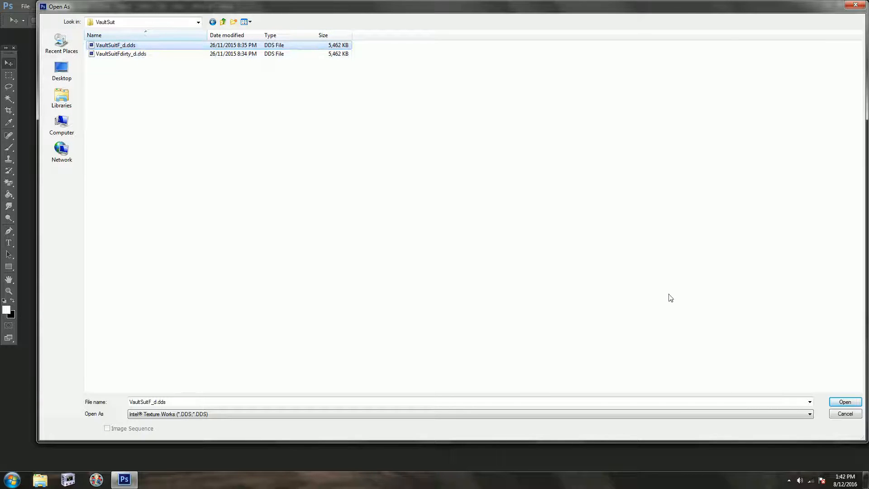
pyautogui.click(838, 404)
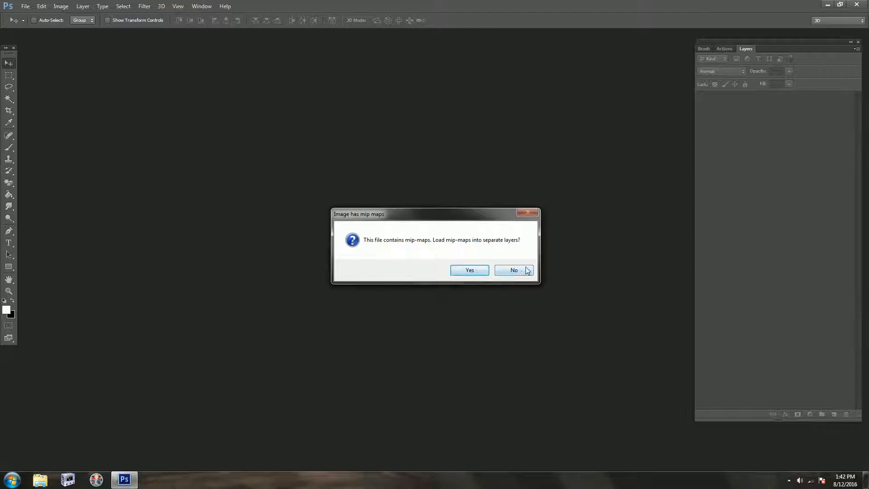
pyautogui.click(519, 272)
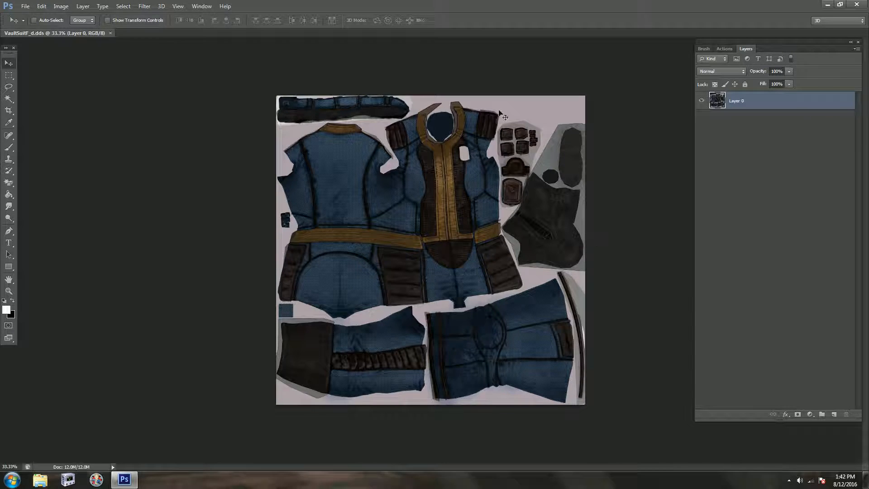
# Duplicate Layer 0 of the vault suit texture as a new layer named "trim".
pyautogui.rightClick(742, 103)
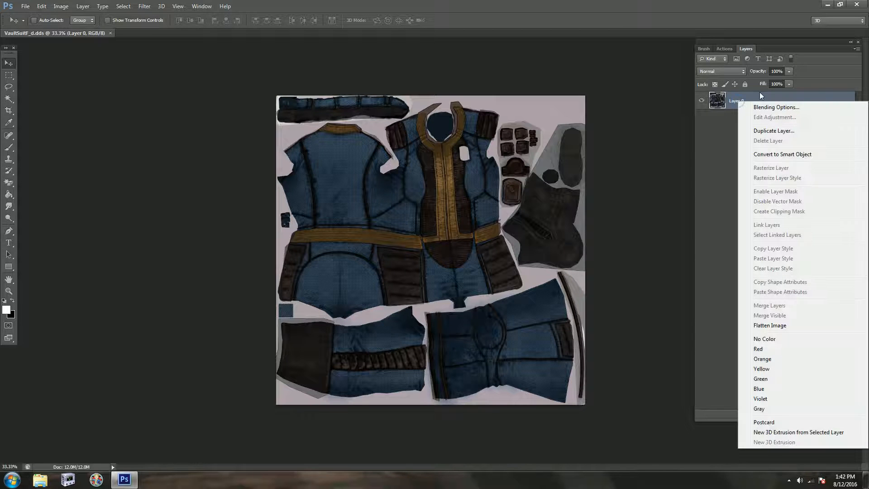
pyautogui.click(774, 131)
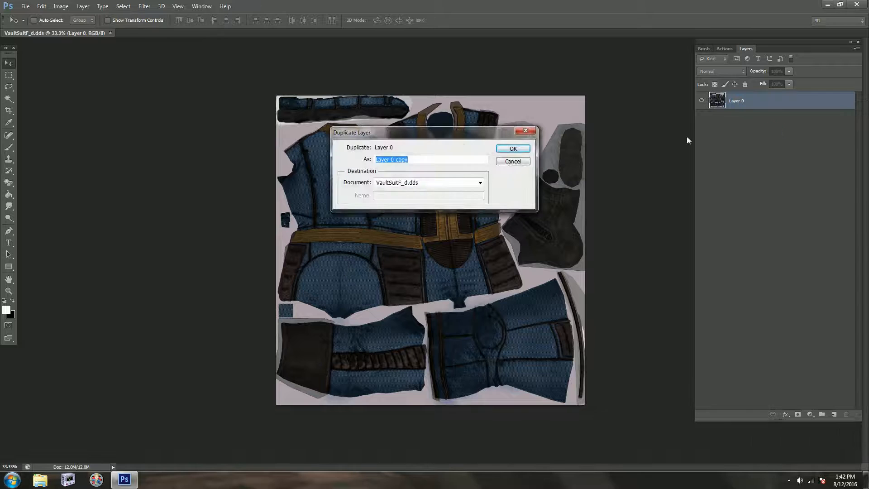
pyautogui.moveTo(450, 134); pyautogui.dragTo(712, 141)
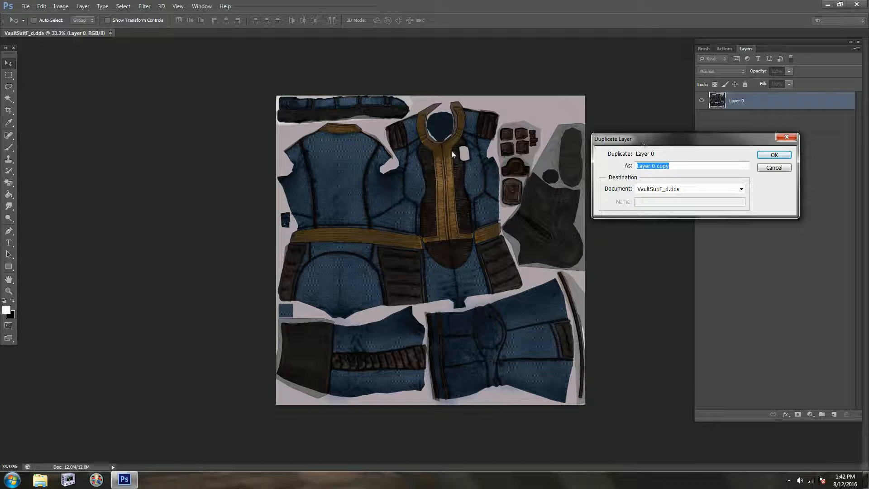
pyautogui.write('tr')
pyautogui.press('Return')
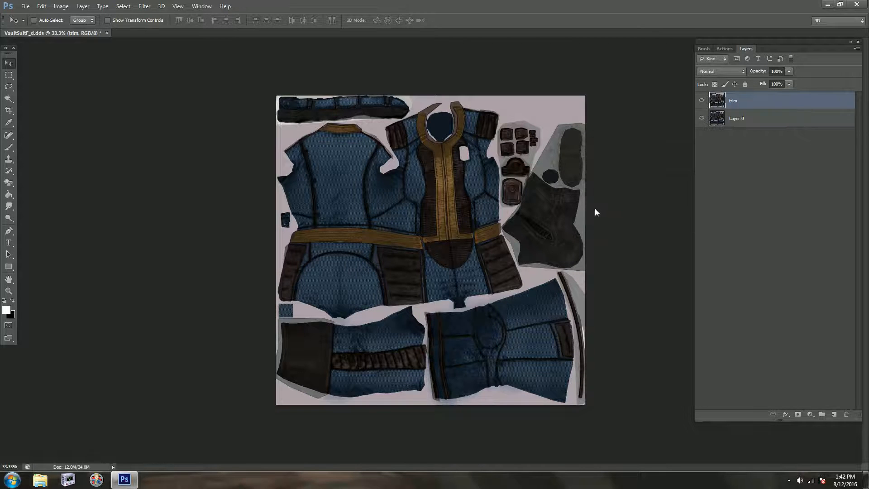
# Duplicate Layer 0 of the vault suit texture as a new layer named "leather".
pyautogui.click(740, 119)
pyautogui.rightClick(740, 119)
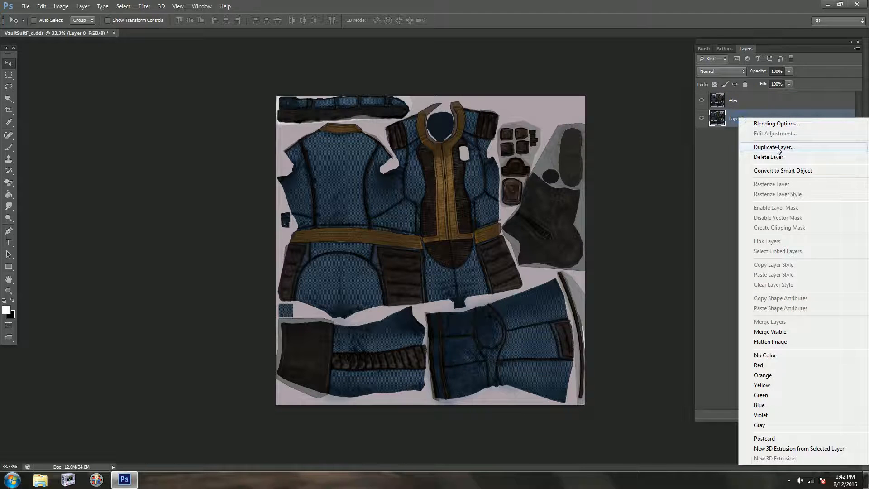
pyautogui.click(774, 148)
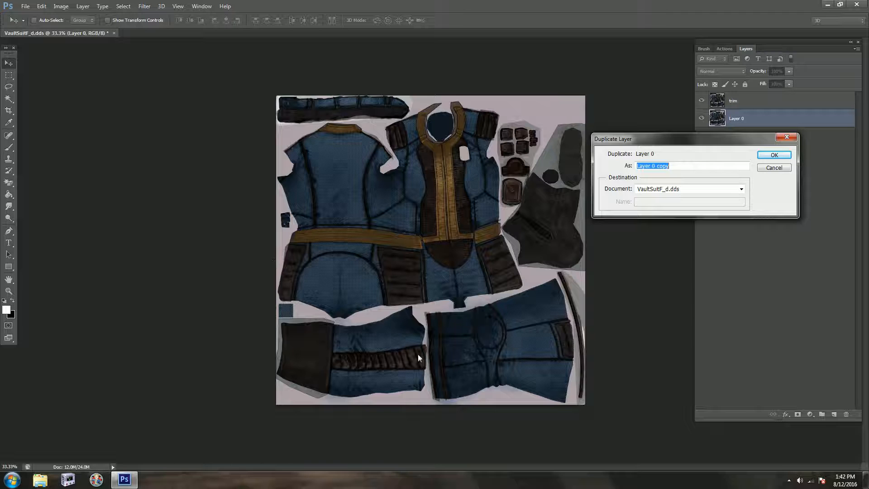
pyautogui.press('BackSpace')
pyautogui.press('Return')
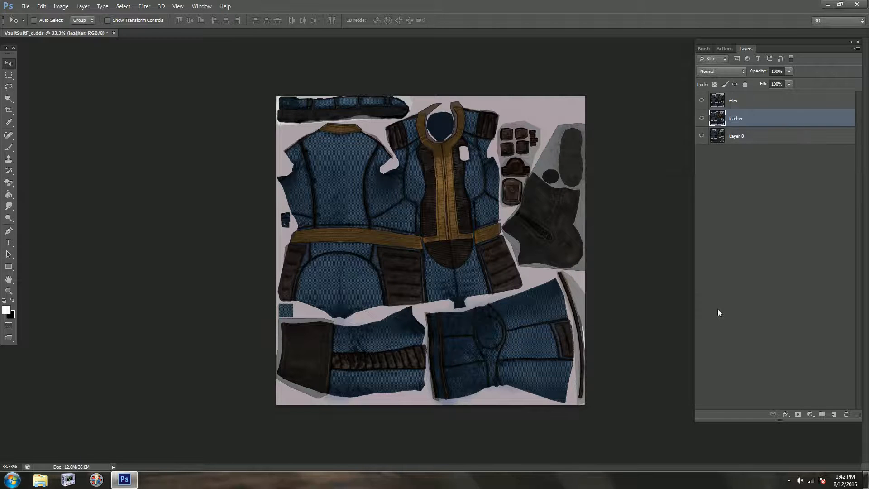
# Duplicate Layer 0 once more as a new layer named "metal parts".
pyautogui.rightClick(742, 141)
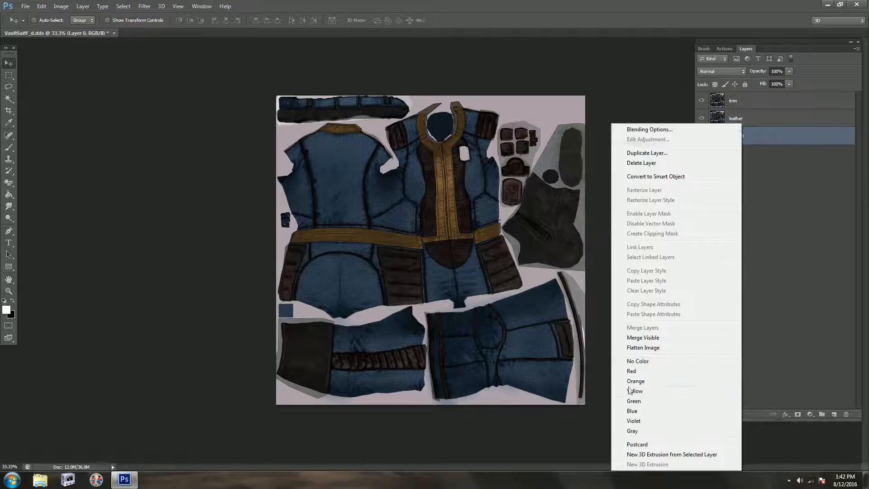
pyautogui.click(650, 153)
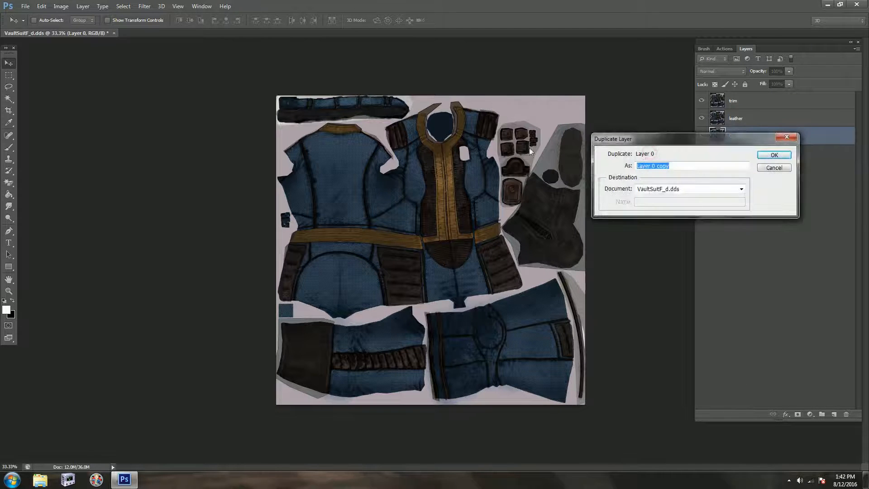
pyautogui.write('metal parts')
pyautogui.press('Return')
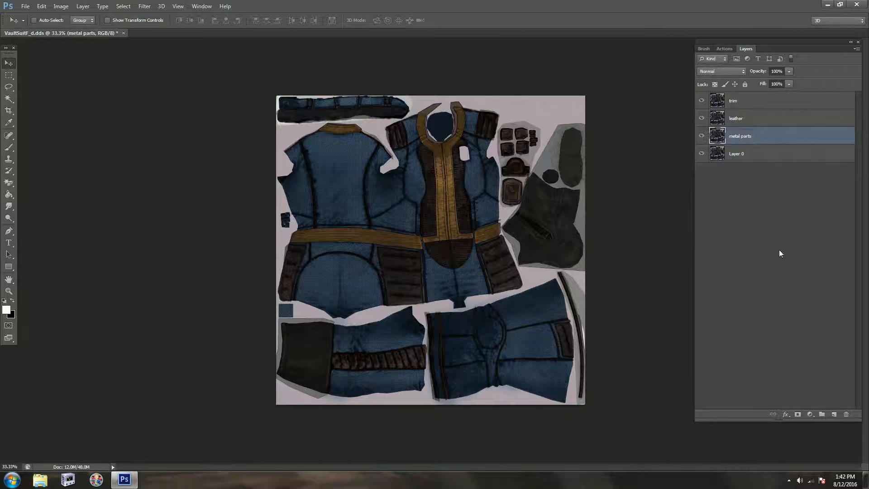
pyautogui.click(741, 154)
pyautogui.rightClick(742, 156)
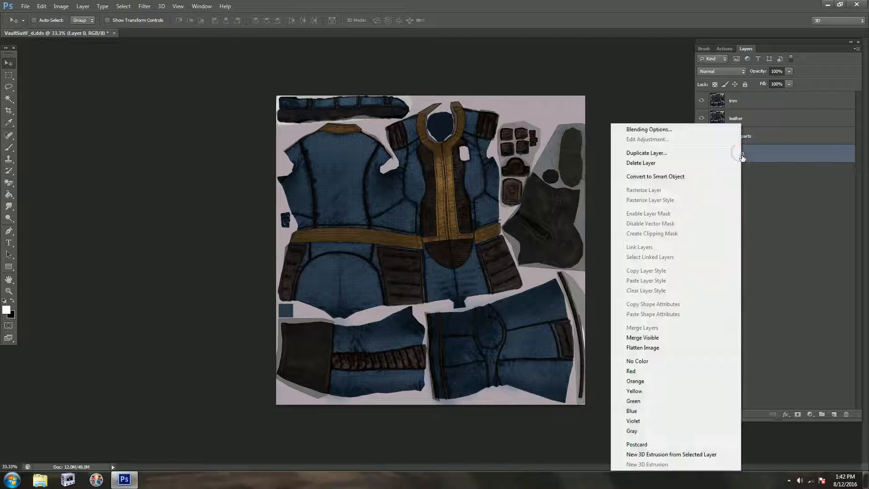
pyautogui.click(763, 169)
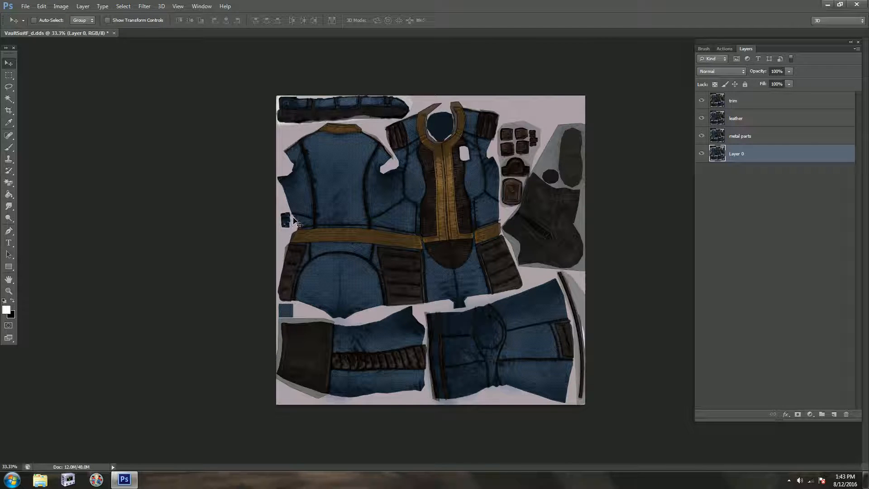
# Hide the metal parts, leather and trim layers and make Layer 0 the active layer.
pyautogui.click(742, 139)
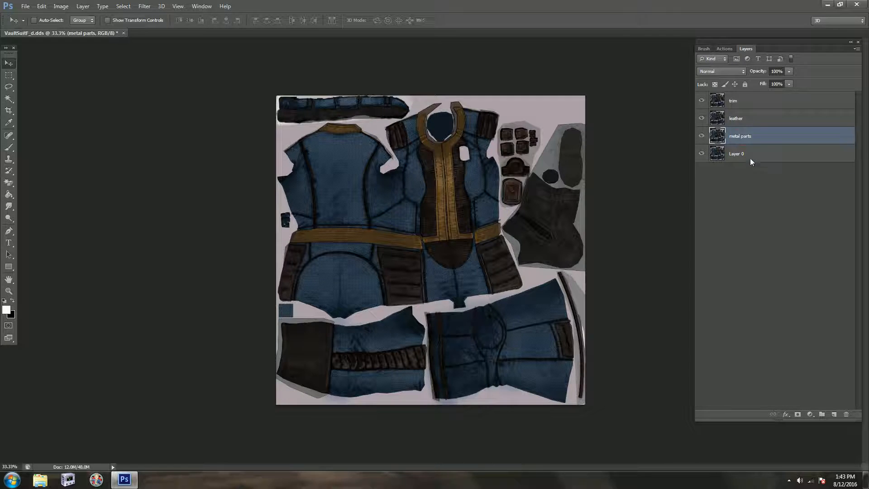
pyautogui.click(703, 135)
pyautogui.click(702, 119)
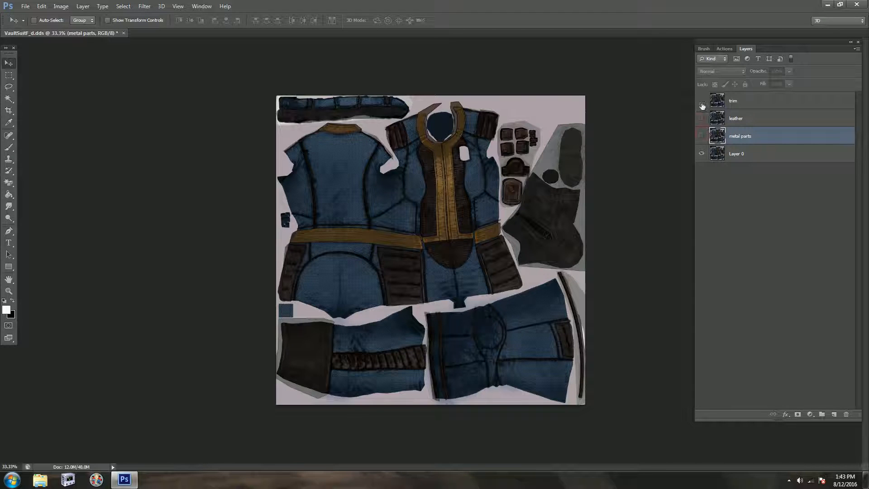
pyautogui.click(745, 156)
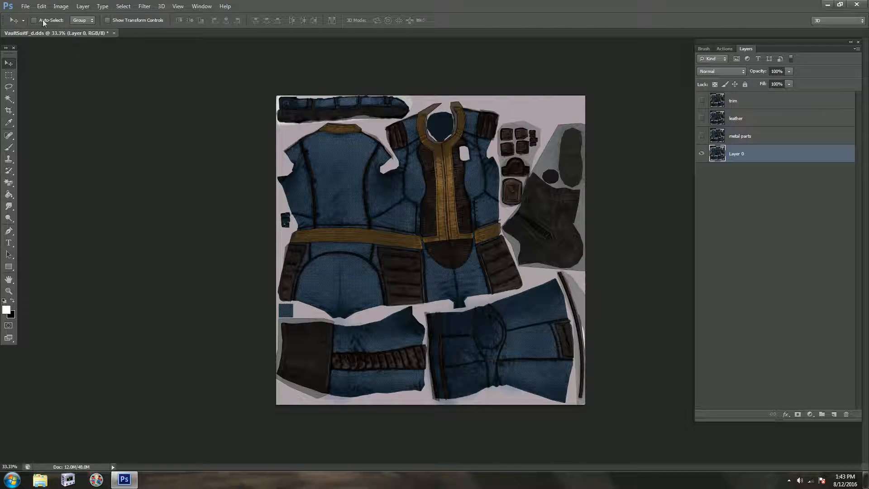
pyautogui.click(60, 7)
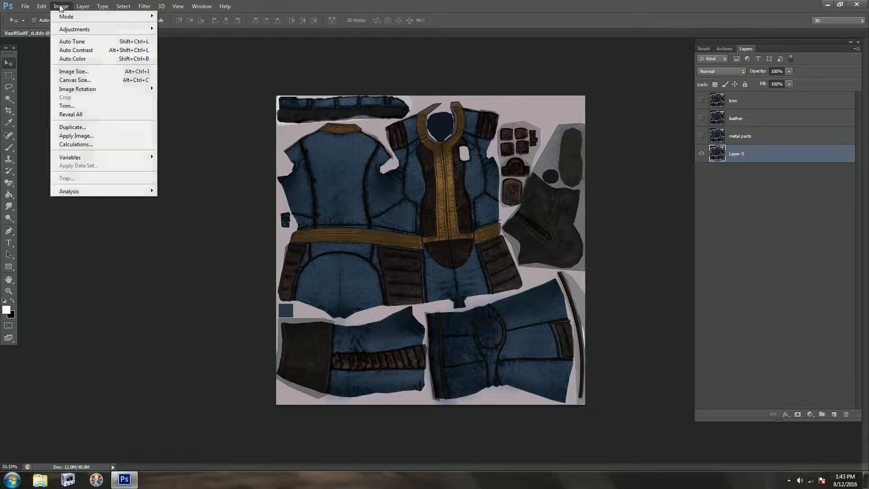
pyautogui.moveTo(63, 31)
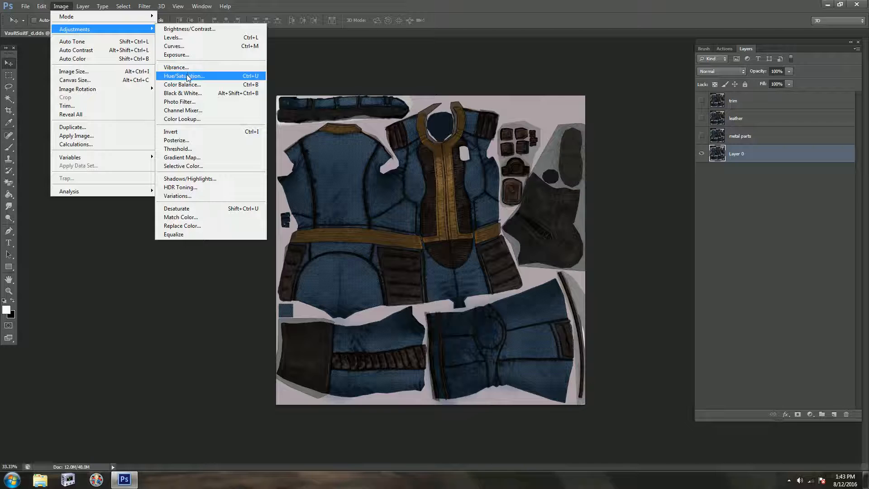
pyautogui.click(192, 167)
pyautogui.click(737, 331)
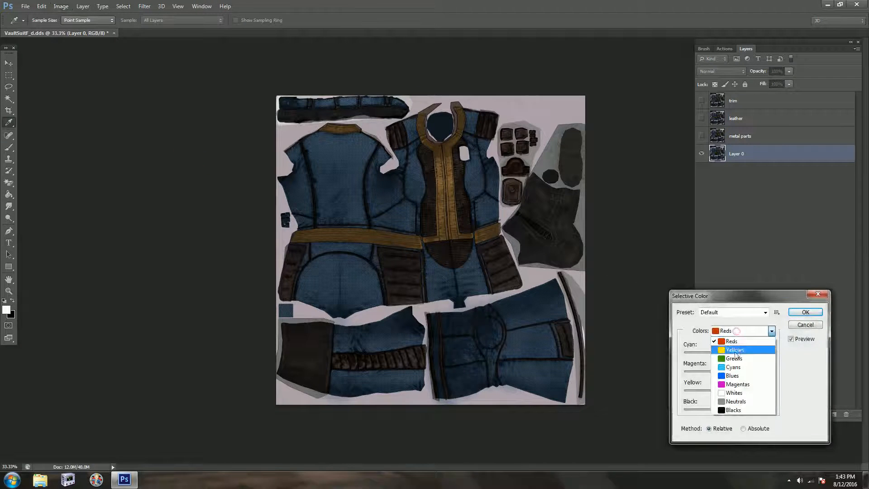
pyautogui.click(733, 370)
pyautogui.moveTo(729, 371); pyautogui.dragTo(692, 383)
pyautogui.moveTo(610, 383); pyautogui.dragTo(719, 383)
pyautogui.click(805, 325)
pyautogui.press('v')
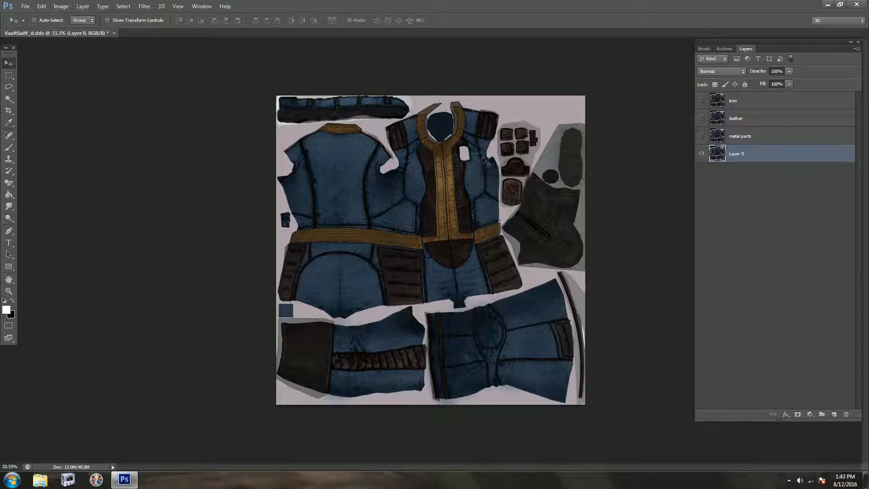
# Apply Selective Color to the Blues of Layer 0 with Cyan -100, Magenta +56, Yellow -100 and Black +100 percent.
pyautogui.click(61, 6)
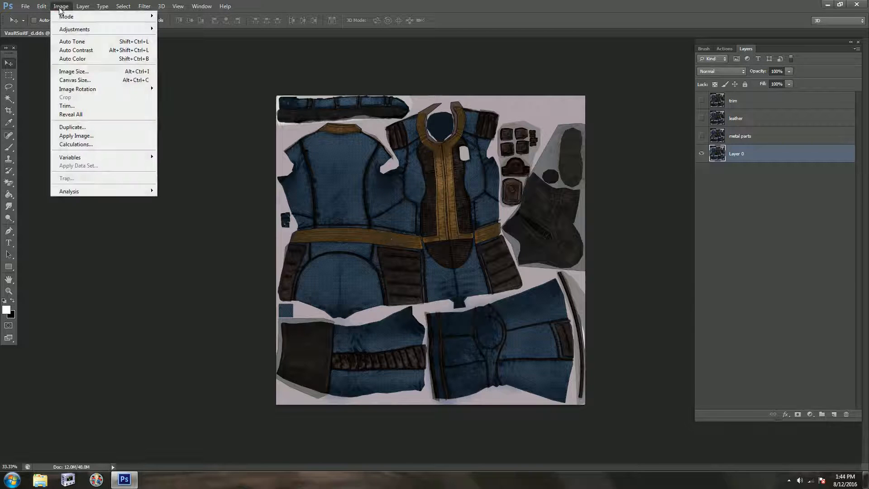
pyautogui.click(205, 166)
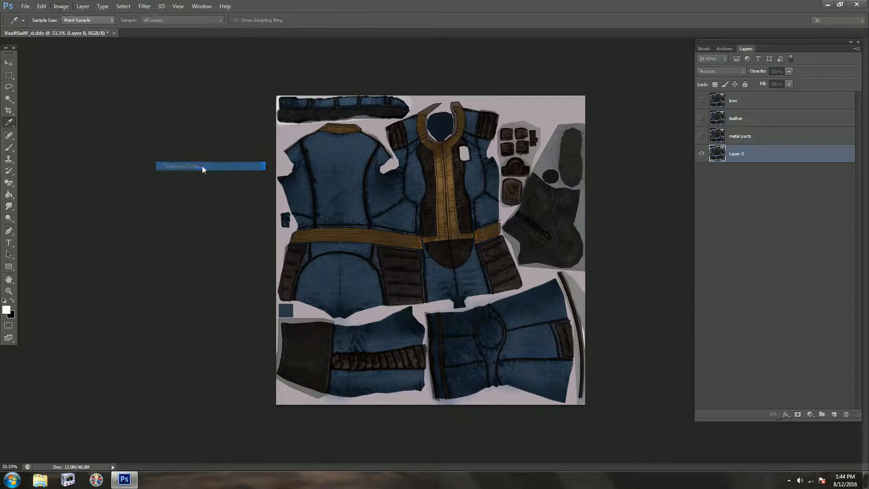
pyautogui.click(749, 335)
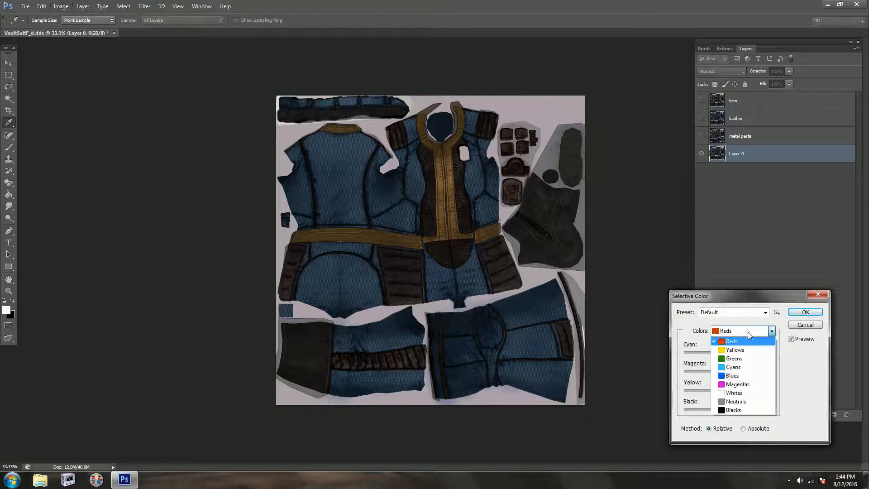
pyautogui.click(738, 372)
pyautogui.moveTo(729, 371); pyautogui.dragTo(753, 381)
pyautogui.moveTo(727, 353); pyautogui.dragTo(642, 367)
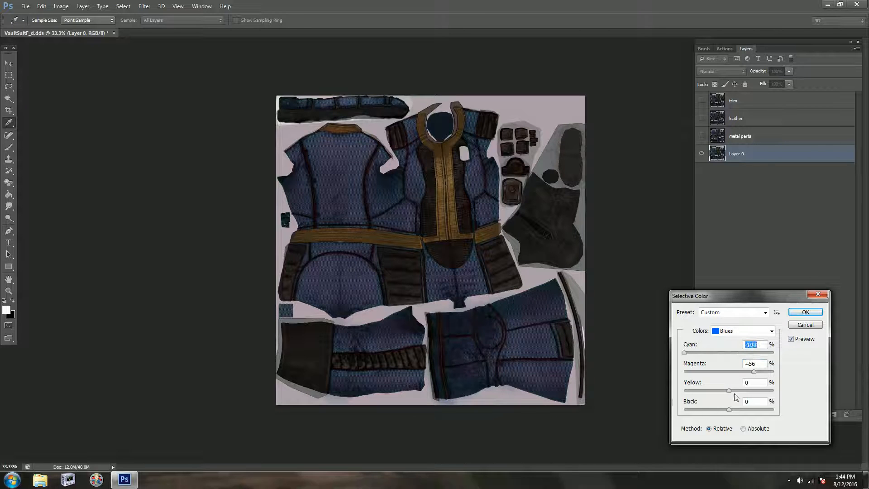
pyautogui.moveTo(728, 390); pyautogui.dragTo(614, 398)
pyautogui.moveTo(733, 414); pyautogui.dragTo(799, 412)
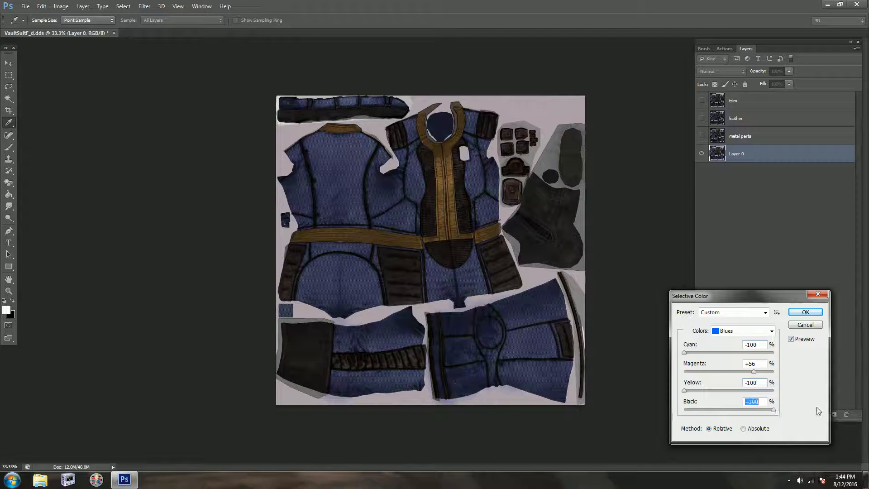
pyautogui.click(800, 312)
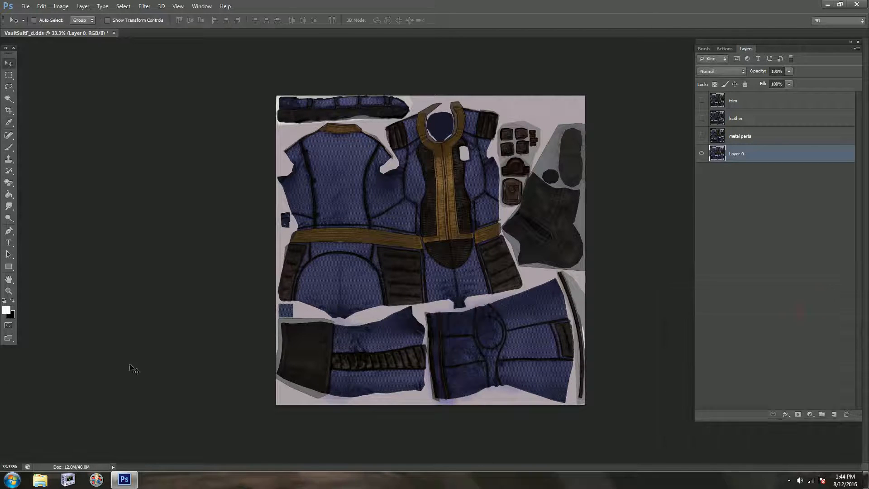
# Make the metal parts layer active and visible, toggling it to compare its colours with the recoloured Layer 0.
pyautogui.click(764, 137)
pyautogui.click(700, 136)
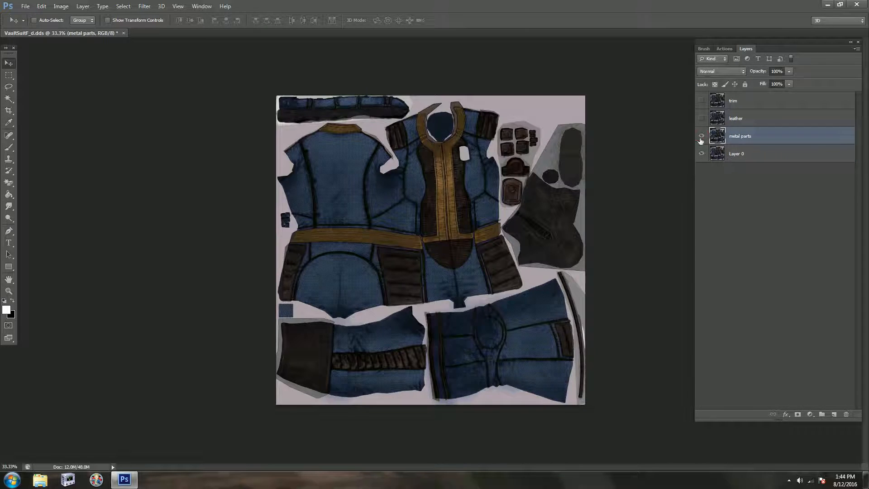
pyautogui.click(702, 137)
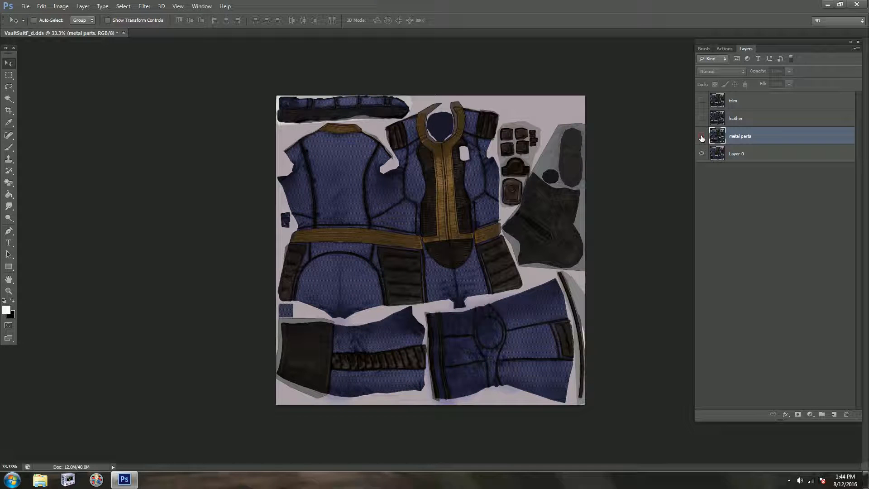
pyautogui.click(701, 136)
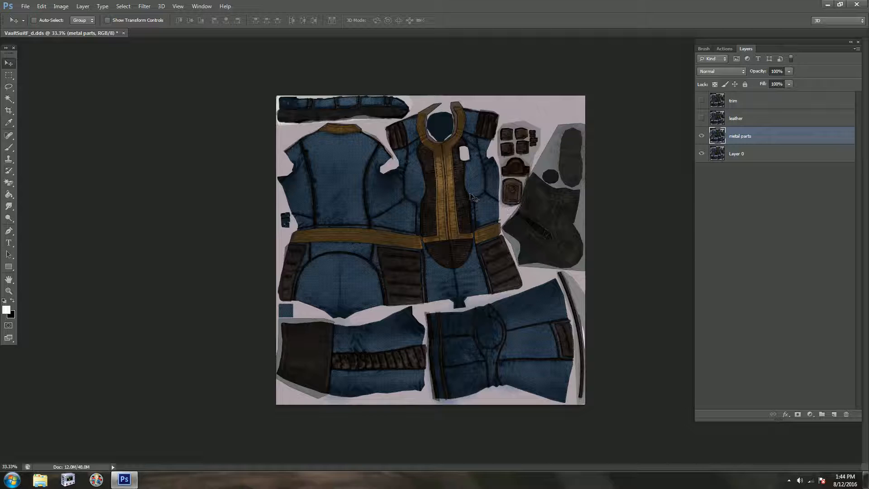
# Remove all colour from the metal parts layer with Hue/Saturation, setting Saturation to -100.
pyautogui.click(61, 9)
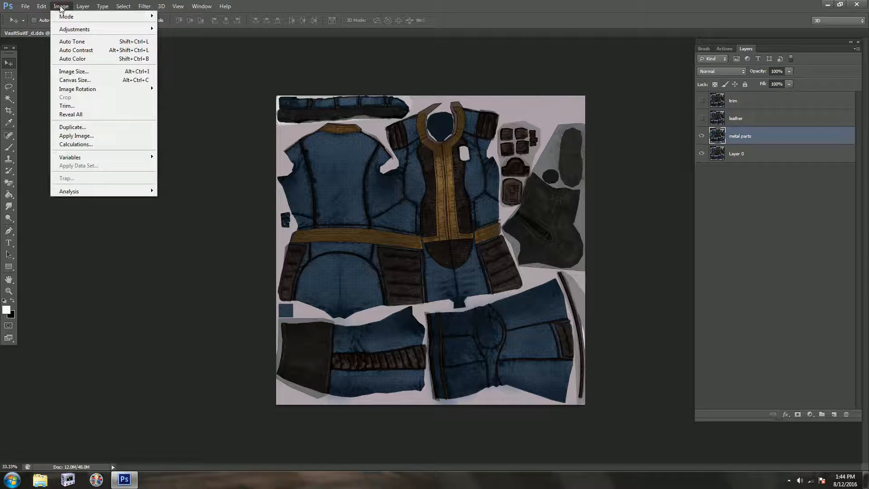
pyautogui.moveTo(69, 32)
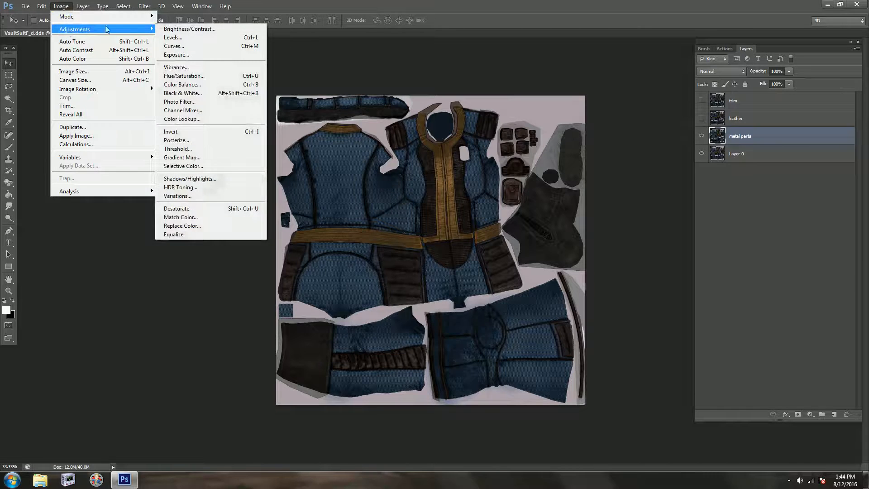
pyautogui.click(176, 77)
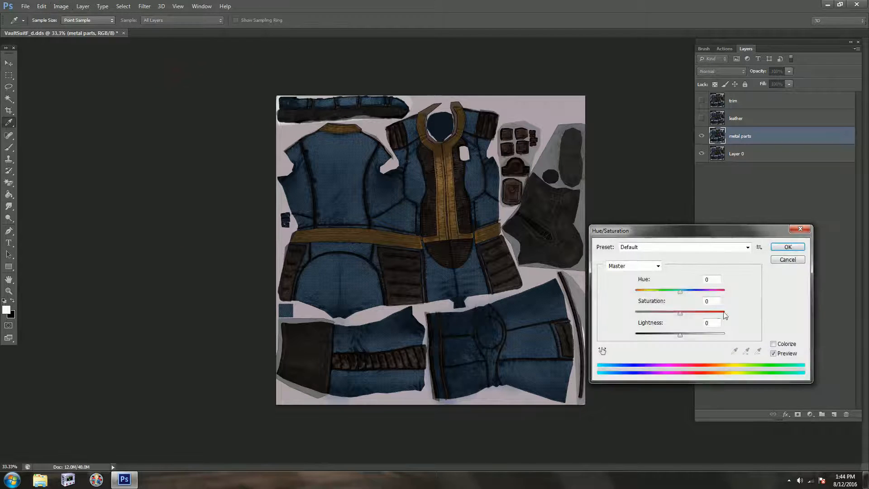
pyautogui.moveTo(678, 313); pyautogui.dragTo(631, 320)
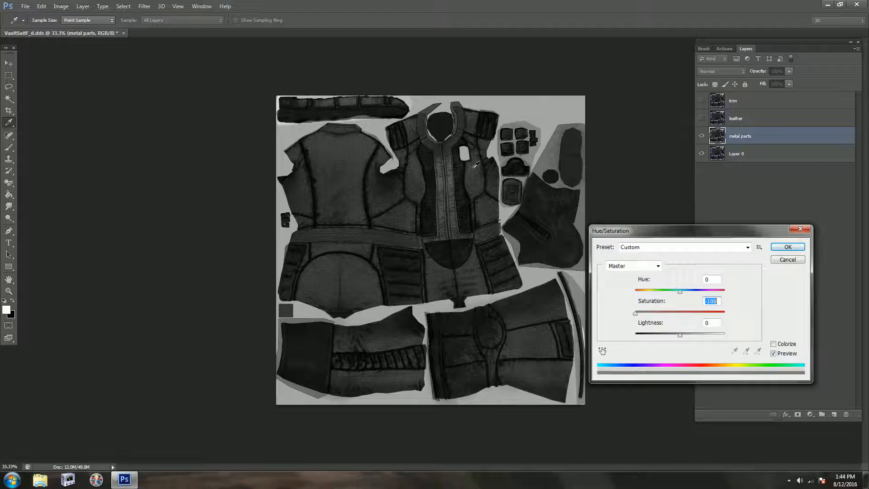
pyautogui.click(786, 247)
pyautogui.press('v')
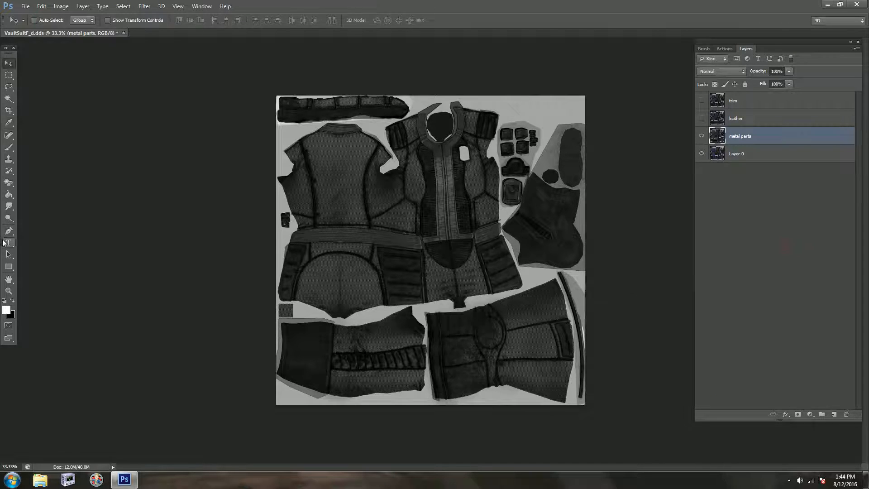
# Adjust the metal parts layer with Brightness/Contrast, setting Brightness to 132 and Contrast to 55.
pyautogui.click(60, 7)
pyautogui.moveTo(63, 28)
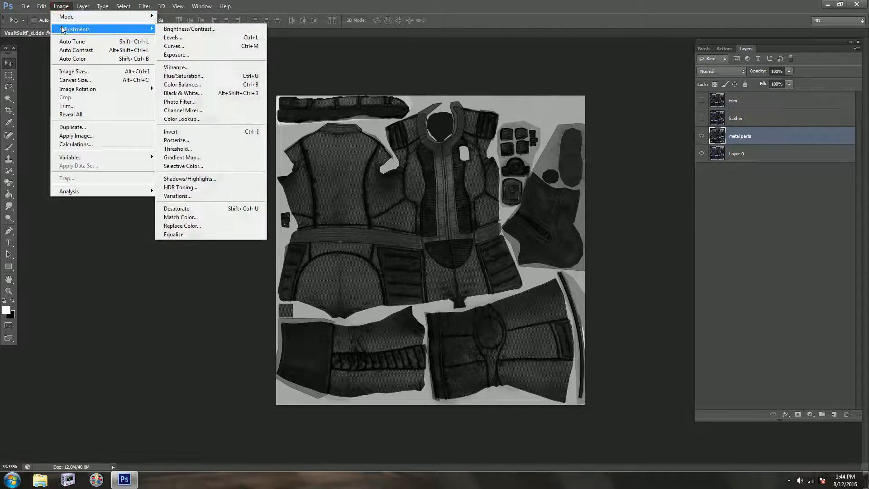
pyautogui.click(187, 30)
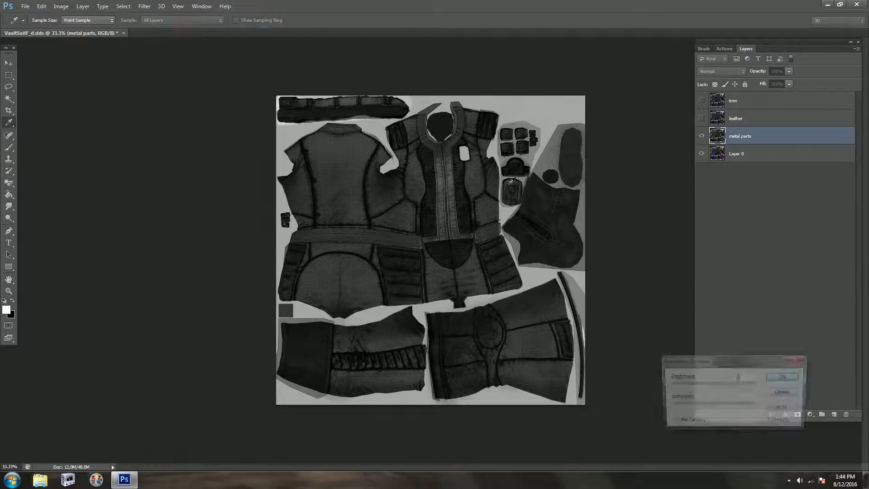
pyautogui.write('132')
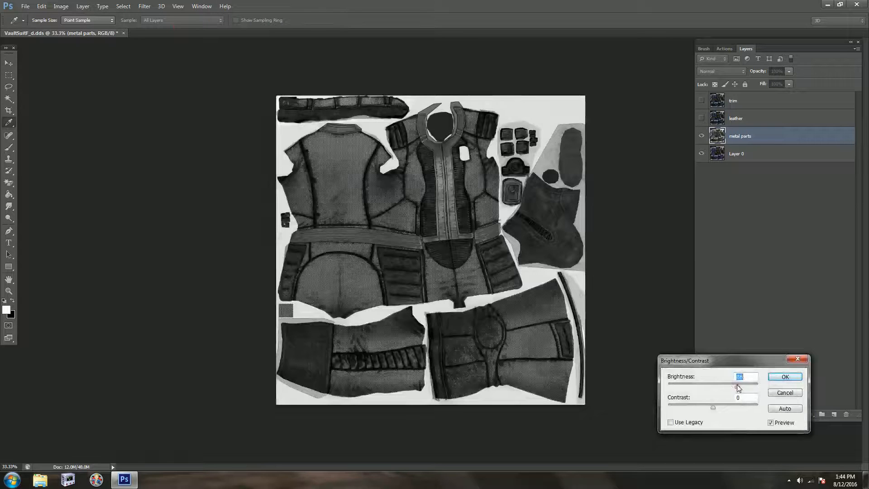
pyautogui.moveTo(712, 407); pyautogui.dragTo(737, 408)
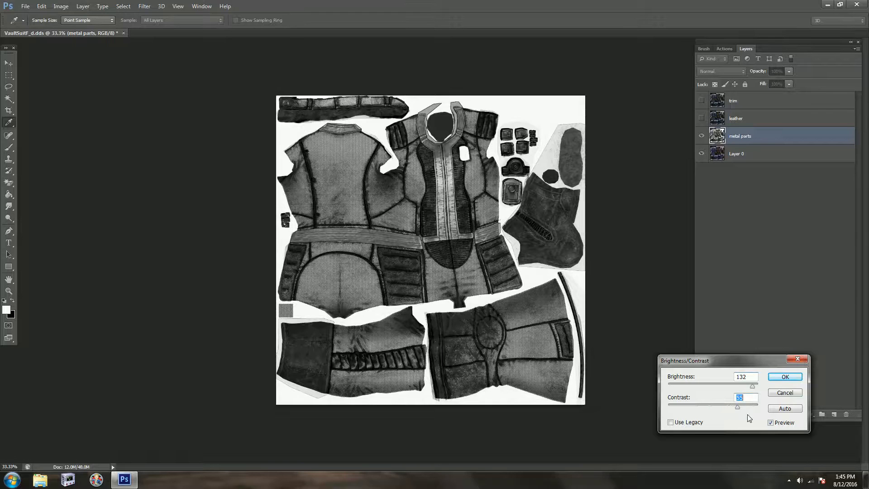
pyautogui.click(785, 377)
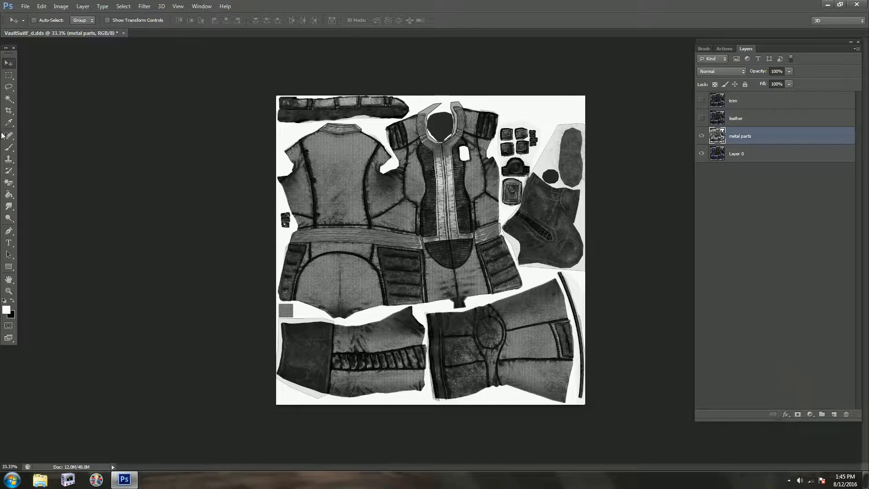
# Erase the large areas away from the metal pieces on the metal parts layer with a 349 px hard round Eraser.
pyautogui.click(7, 185)
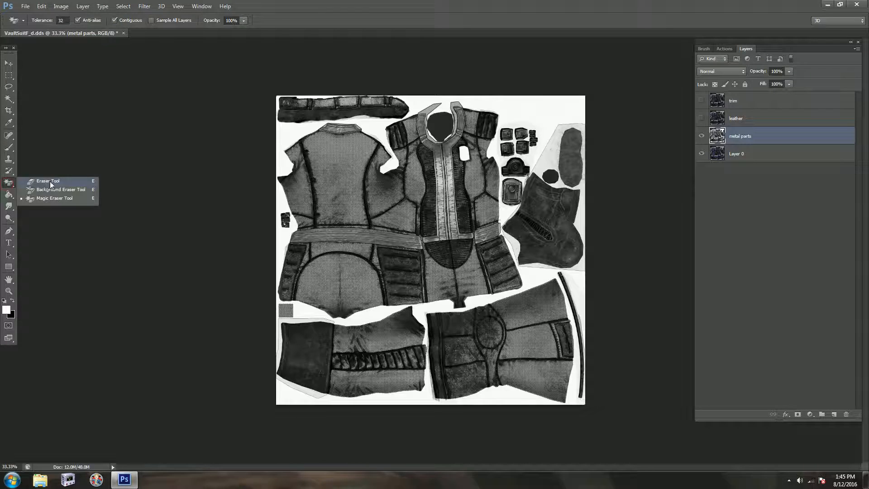
pyautogui.click(48, 181)
pyautogui.click(45, 20)
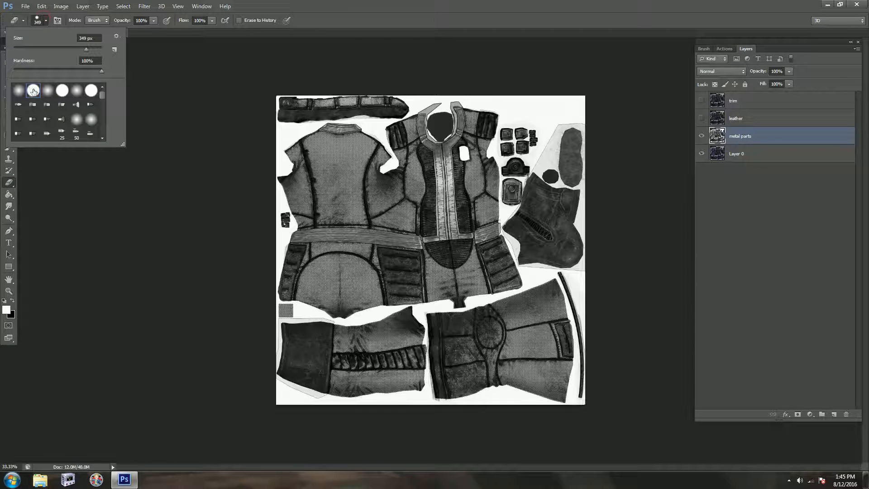
pyautogui.moveTo(297, 97)
pyautogui.mouseDown()
pyautogui.moveTo(271, 155)
pyautogui.moveTo(281, 416)
pyautogui.moveTo(325, 71)
pyautogui.moveTo(343, 417)
pyautogui.moveTo(374, 74)
pyautogui.moveTo(387, 371)
pyautogui.moveTo(432, 302)
pyautogui.moveTo(435, 420)
pyautogui.moveTo(457, 357)
pyautogui.moveTo(563, 413)
pyautogui.moveTo(426, 394)
pyautogui.moveTo(407, 354)
pyautogui.moveTo(611, 345)
pyautogui.moveTo(572, 277)
pyautogui.moveTo(480, 267)
pyautogui.moveTo(575, 195)
pyautogui.moveTo(600, 102)
pyautogui.mouseUp()
pyautogui.moveTo(413, 68)
pyautogui.mouseDown()
pyautogui.moveTo(460, 100)
pyautogui.moveTo(446, 157)
pyautogui.moveTo(470, 94)
pyautogui.moveTo(458, 176)
pyautogui.moveTo(459, 267)
pyautogui.moveTo(464, 224)
pyautogui.moveTo(495, 249)
pyautogui.mouseUp()
# Erase the remaining suit and boot areas closely around the buckles and plates on the metal parts layer with a smaller Eraser.
pyautogui.click(9, 291)
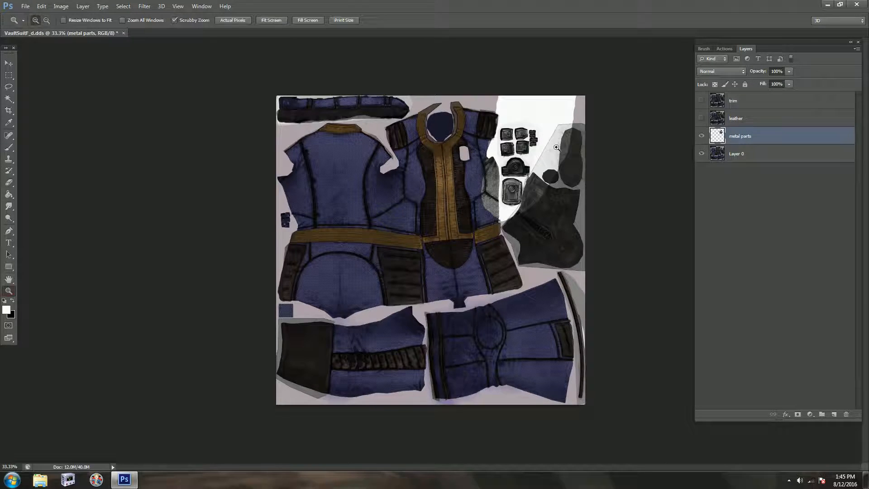
pyautogui.click(556, 147)
pyautogui.click(529, 154)
pyautogui.click(529, 154)
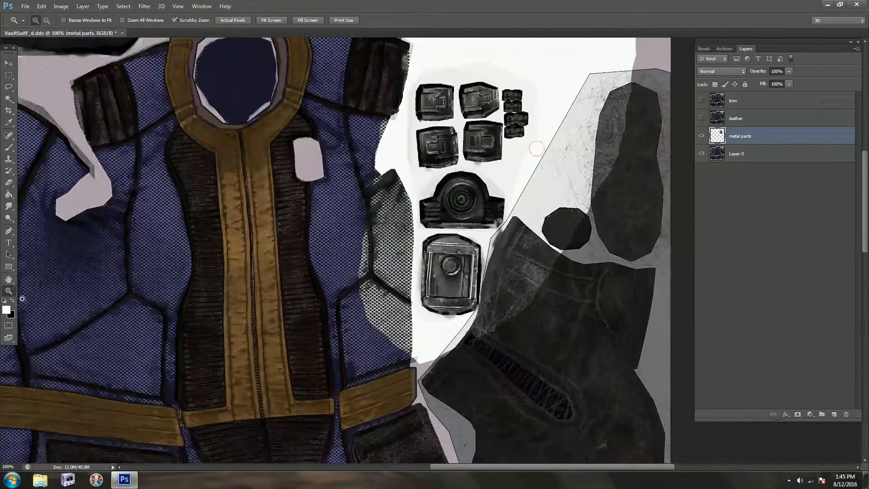
pyautogui.click(11, 187)
pyautogui.click(46, 22)
pyautogui.click(44, 48)
pyautogui.click(394, 61)
pyautogui.moveTo(394, 61)
pyautogui.mouseDown()
pyautogui.moveTo(416, 34)
pyautogui.moveTo(397, 61)
pyautogui.moveTo(383, 119)
pyautogui.moveTo(398, 55)
pyautogui.moveTo(420, 30)
pyautogui.moveTo(526, 24)
pyautogui.moveTo(603, 36)
pyautogui.moveTo(383, 61)
pyautogui.moveTo(488, 47)
pyautogui.moveTo(586, 64)
pyautogui.moveTo(590, 46)
pyautogui.moveTo(630, 58)
pyautogui.mouseUp()
pyautogui.moveTo(440, 44)
pyautogui.mouseDown()
pyautogui.moveTo(413, 58)
pyautogui.moveTo(386, 102)
pyautogui.moveTo(382, 171)
pyautogui.moveTo(400, 231)
pyautogui.moveTo(399, 289)
pyautogui.mouseUp()
pyautogui.moveTo(398, 320)
pyautogui.mouseDown()
pyautogui.moveTo(405, 362)
pyautogui.moveTo(362, 181)
pyautogui.moveTo(369, 326)
pyautogui.moveTo(402, 360)
pyautogui.moveTo(467, 349)
pyautogui.moveTo(496, 310)
pyautogui.moveTo(506, 249)
pyautogui.moveTo(523, 223)
pyautogui.moveTo(539, 273)
pyautogui.moveTo(584, 200)
pyautogui.moveTo(543, 231)
pyautogui.moveTo(540, 188)
pyautogui.moveTo(574, 91)
pyautogui.moveTo(617, 122)
pyautogui.moveTo(549, 72)
pyautogui.moveTo(423, 69)
pyautogui.mouseUp()
# Lock the metal parts layer and Layer 0 completely against editing.
pyautogui.click(9, 291)
pyautogui.click(47, 20)
pyautogui.click(365, 242)
pyautogui.click(282, 207)
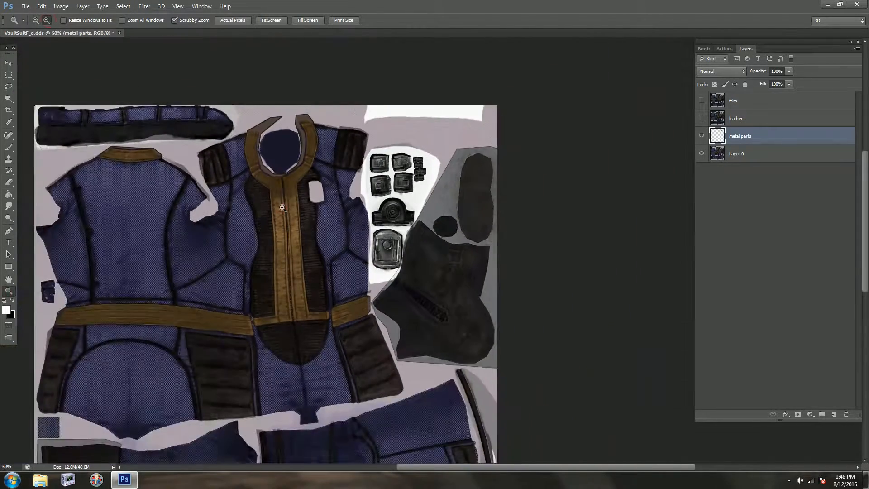
pyautogui.click(461, 227)
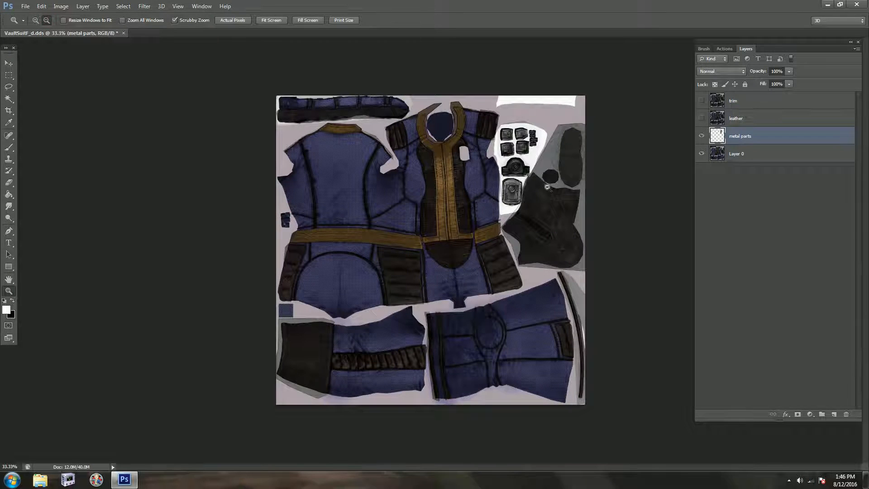
pyautogui.click(9, 63)
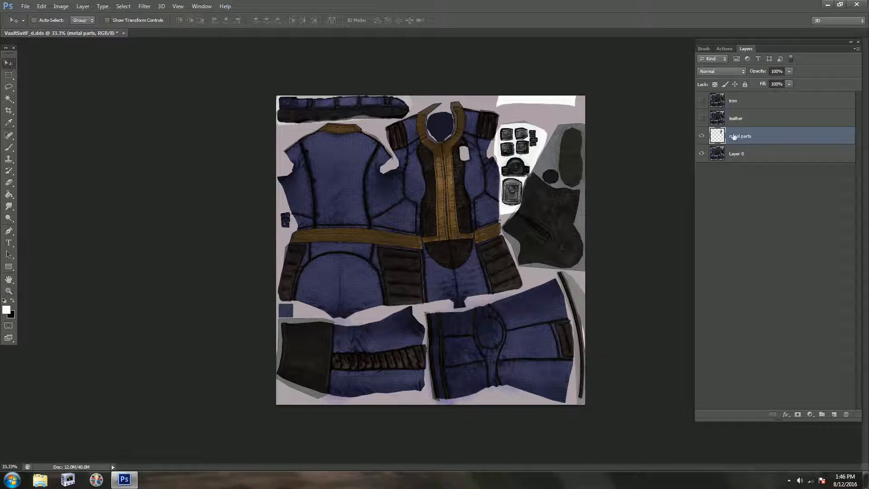
pyautogui.click(745, 84)
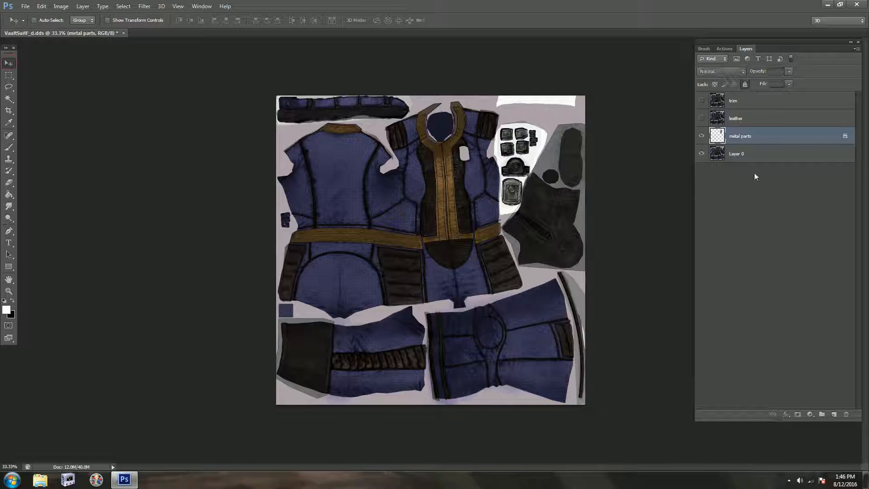
pyautogui.click(749, 155)
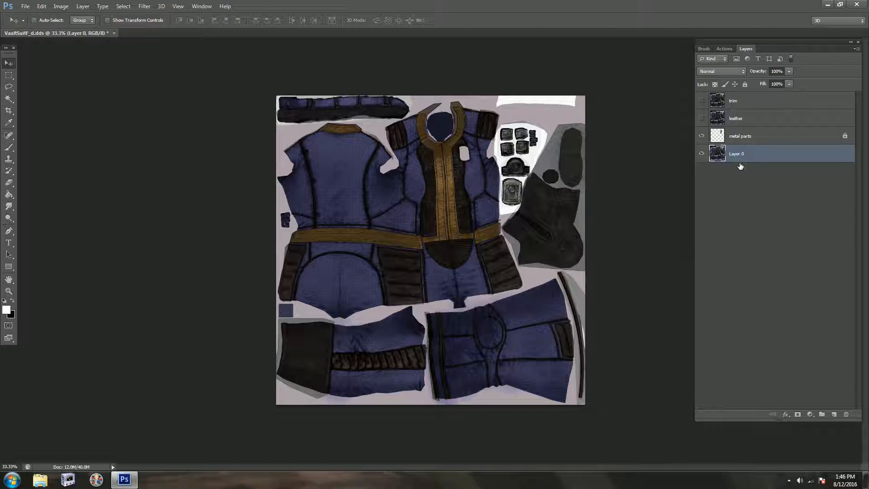
pyautogui.click(745, 85)
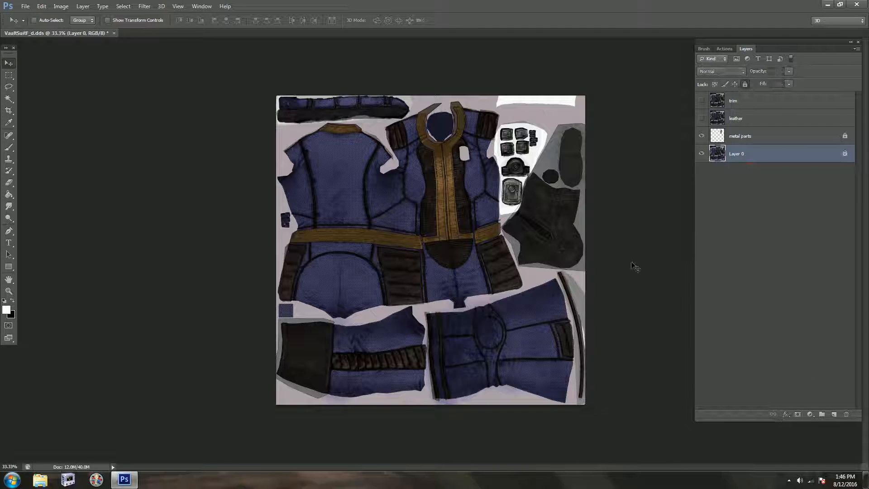
# Make the leather layer active and visible.
pyautogui.click(745, 120)
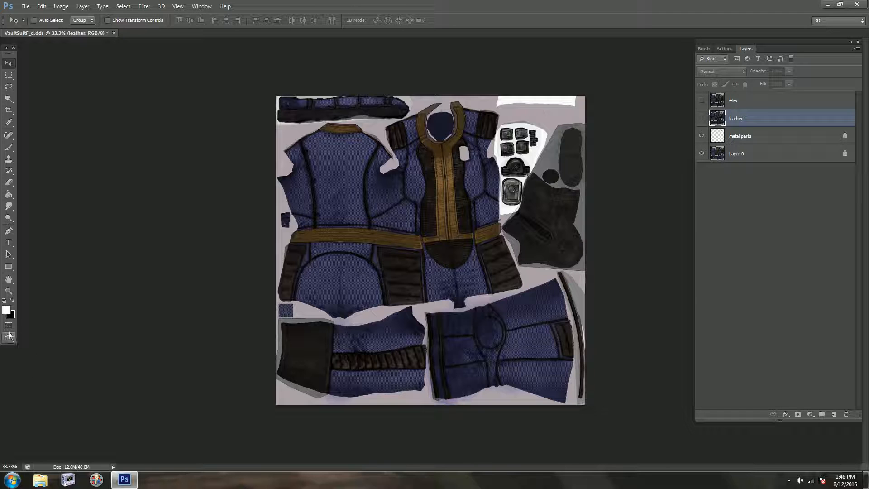
pyautogui.click(59, 9)
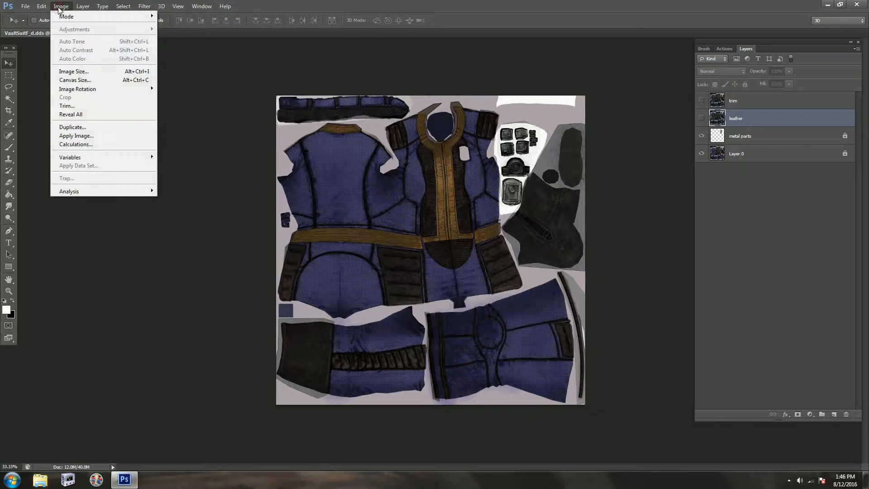
pyautogui.click(701, 119)
pyautogui.click(701, 119)
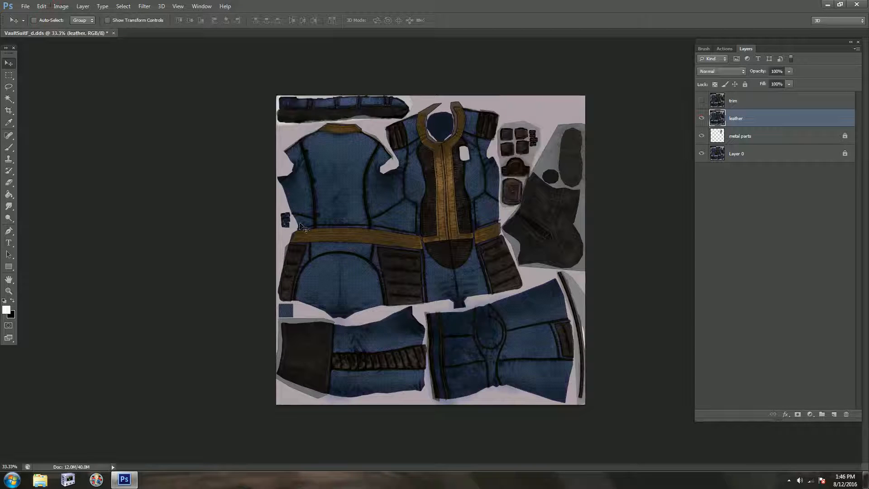
# Recolour the leather layer with Hue/Saturation, setting Hue to -39 and Saturation to +56.
pyautogui.click(62, 9)
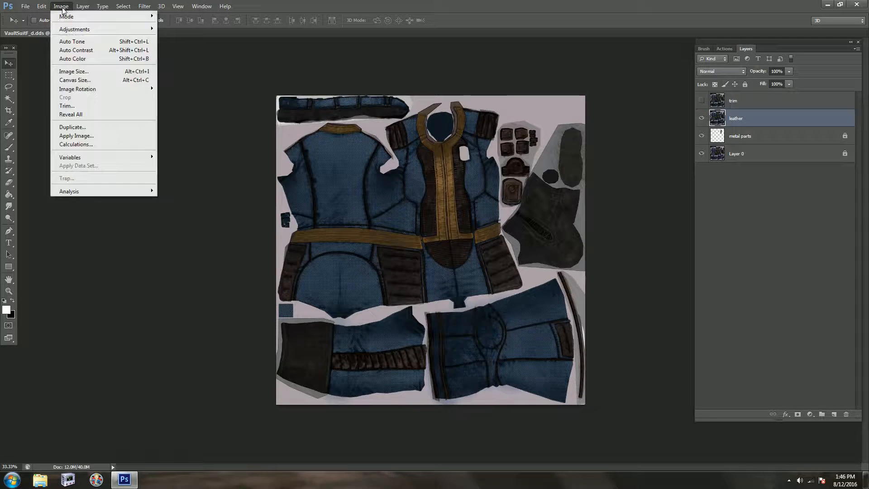
pyautogui.moveTo(81, 29)
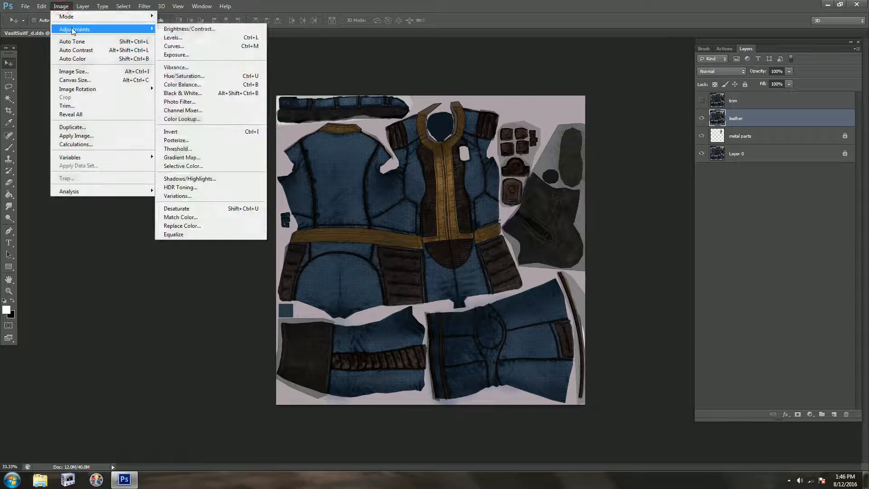
pyautogui.click(197, 76)
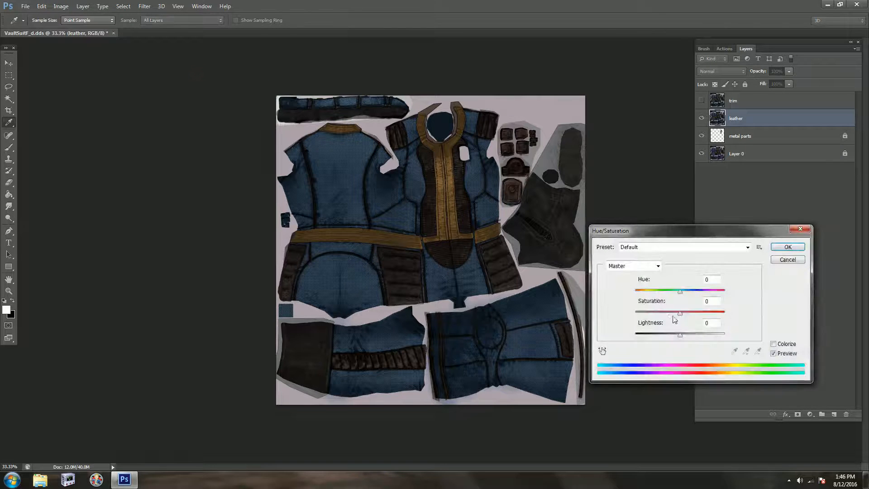
pyautogui.moveTo(680, 292); pyautogui.dragTo(663, 300)
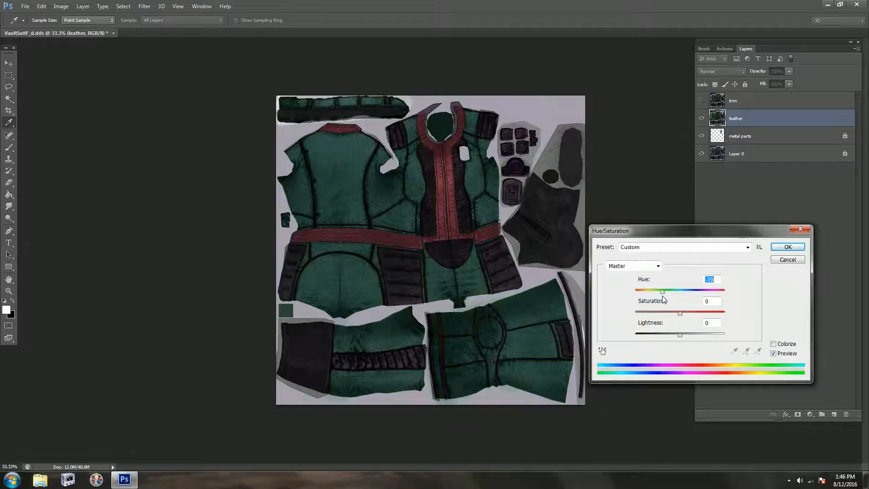
pyautogui.moveTo(680, 313); pyautogui.dragTo(706, 316)
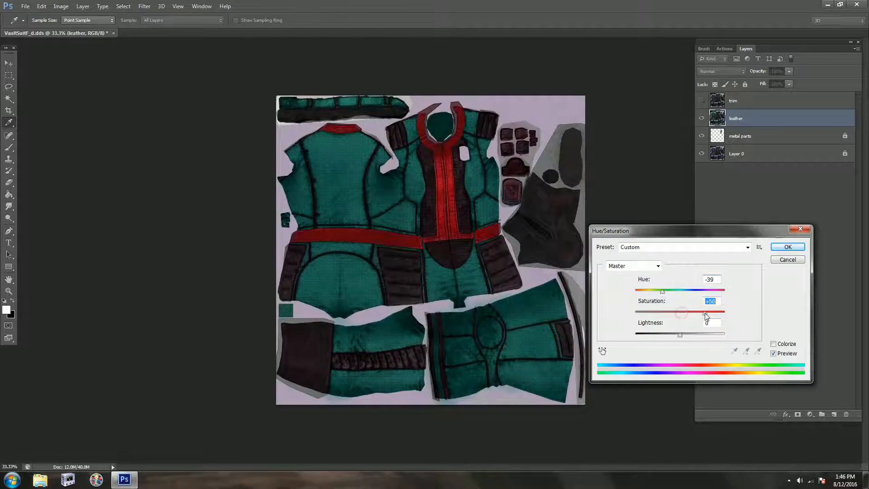
pyautogui.click(787, 247)
# Adjust the leather layer with Brightness/Contrast, setting Contrast to 59.
pyautogui.click(61, 6)
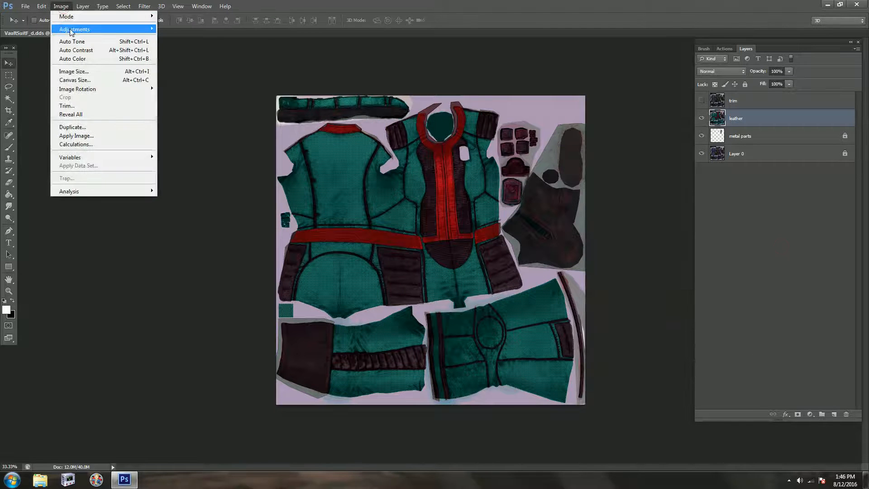
pyautogui.moveTo(74, 29)
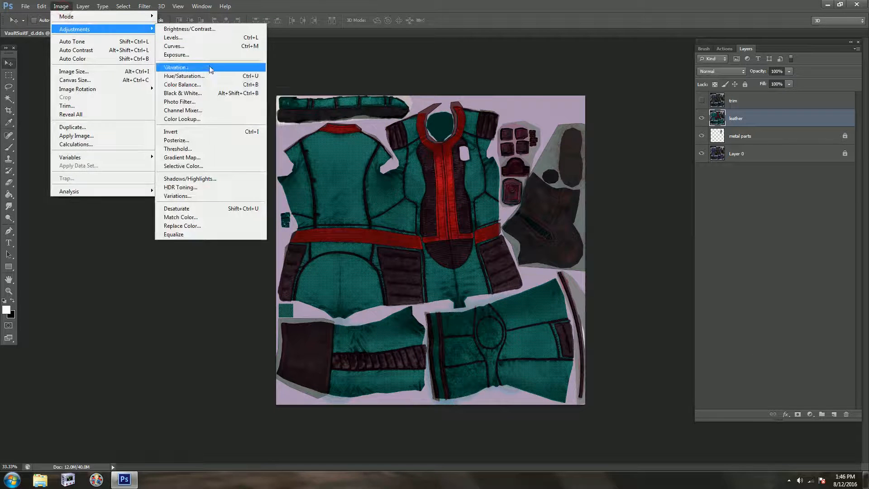
pyautogui.click(190, 28)
pyautogui.click(739, 404)
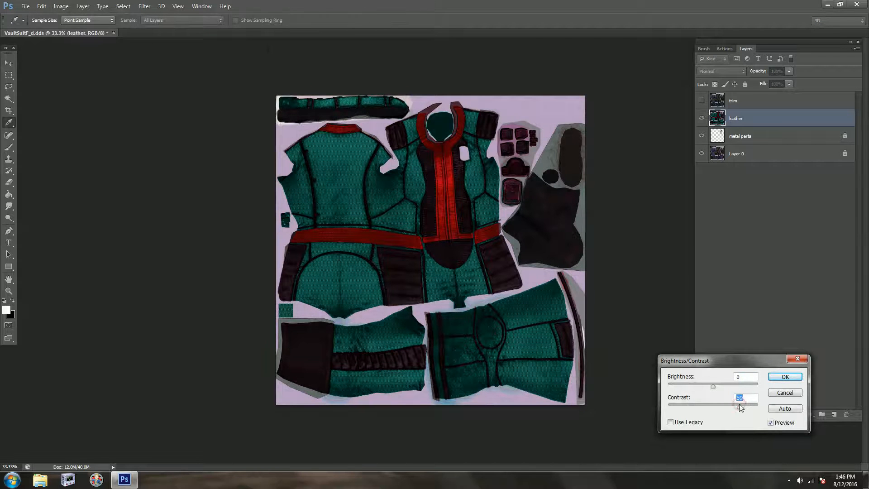
pyautogui.click(782, 379)
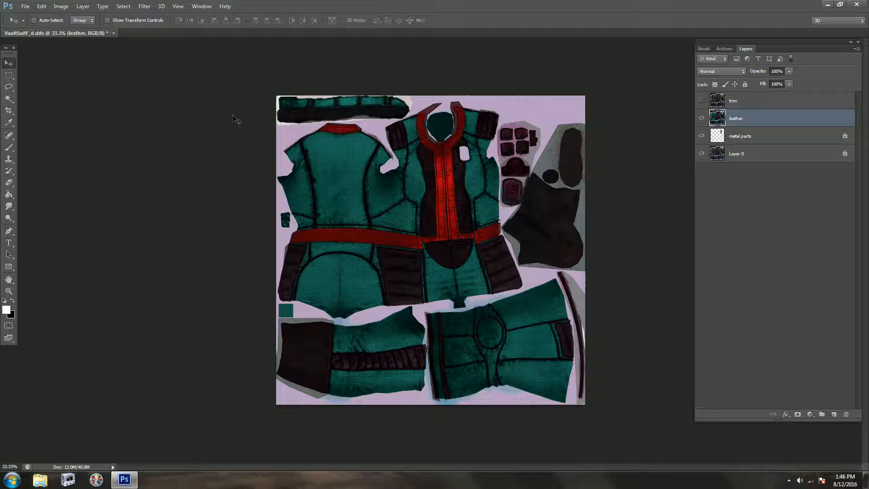
# Erase the suit fabric, gold trim and metal pieces from the leather layer, keeping only the leather parts.
pyautogui.click(8, 291)
pyautogui.click(35, 21)
pyautogui.click(330, 131)
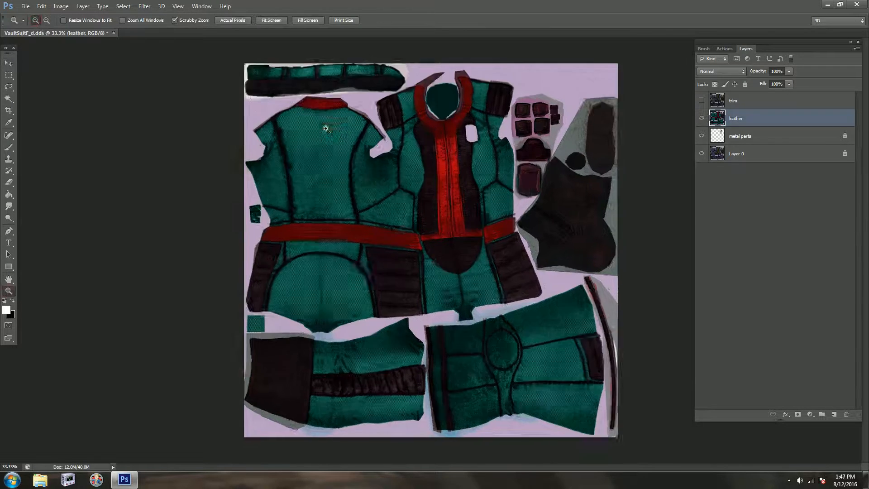
pyautogui.scroll(3, 342, 196)
pyautogui.click(290, 215)
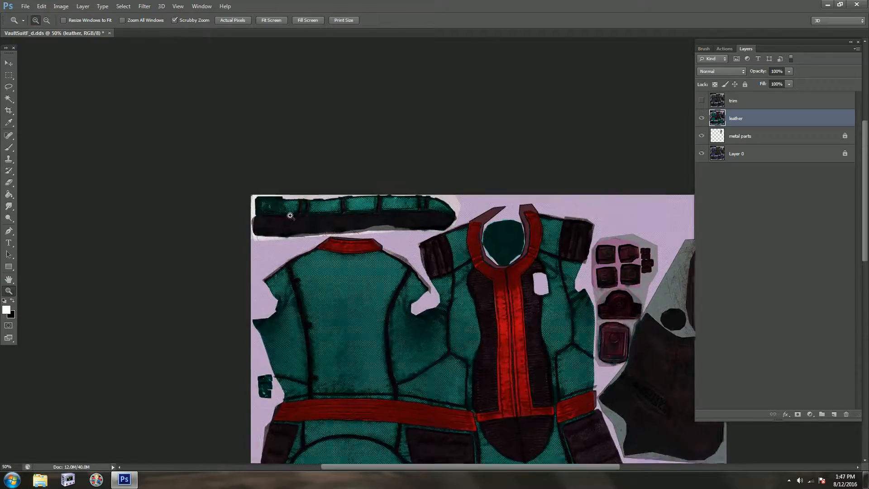
pyautogui.click(290, 215)
pyautogui.click(290, 216)
pyautogui.click(290, 215)
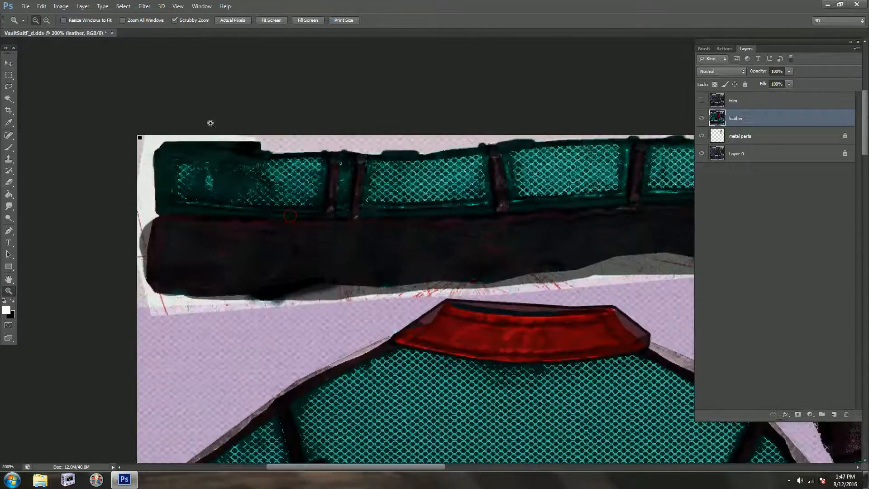
pyautogui.click(9, 183)
pyautogui.click(46, 20)
pyautogui.click(32, 48)
pyautogui.moveTo(307, 139)
pyautogui.mouseDown()
pyautogui.moveTo(309, 202)
pyautogui.moveTo(139, 202)
pyautogui.moveTo(246, 161)
pyautogui.moveTo(228, 142)
pyautogui.moveTo(257, 132)
pyautogui.moveTo(294, 146)
pyautogui.moveTo(342, 132)
pyautogui.mouseUp()
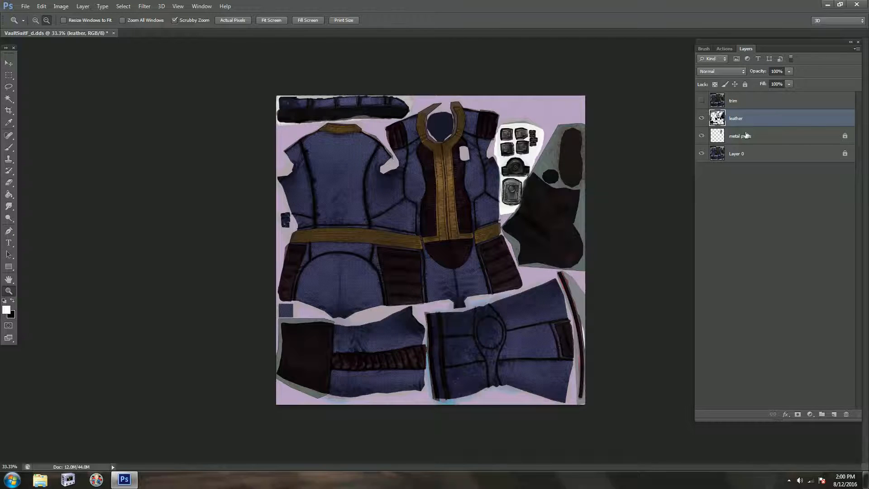
# Lock the leather layer completely and make the trim layer active and visible.
pyautogui.click(745, 84)
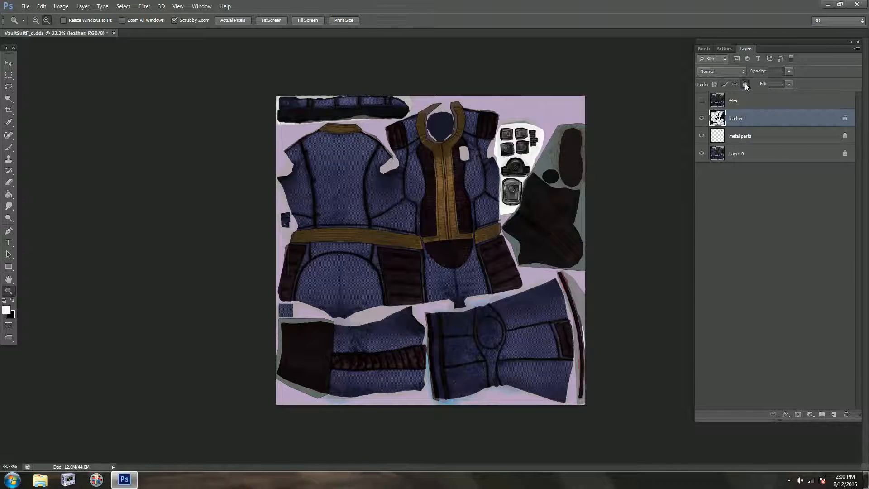
pyautogui.click(731, 107)
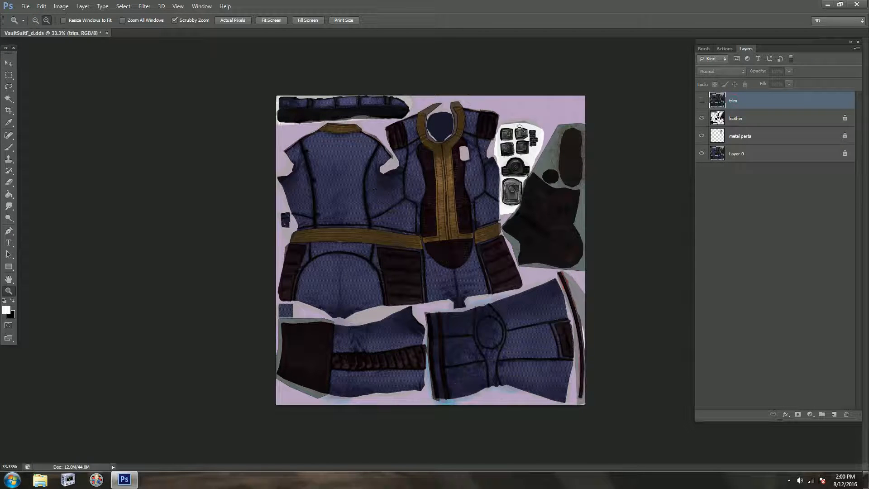
pyautogui.hotkey('alt', 'i')
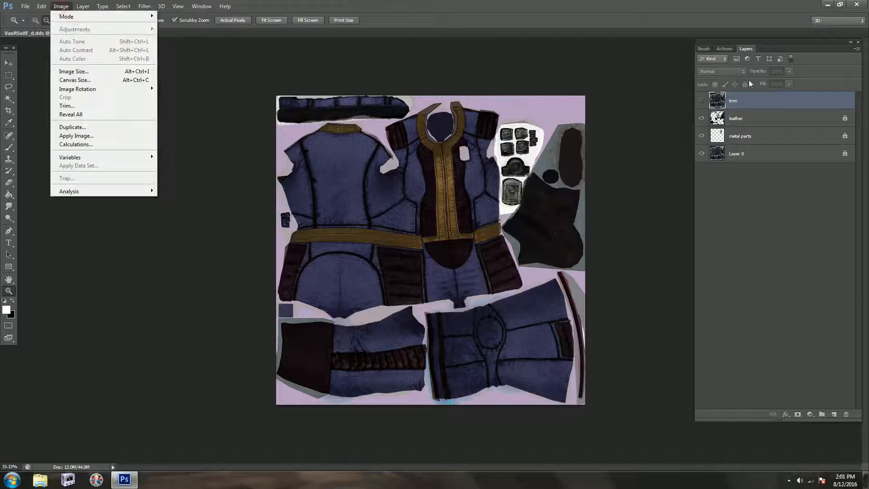
pyautogui.click(700, 100)
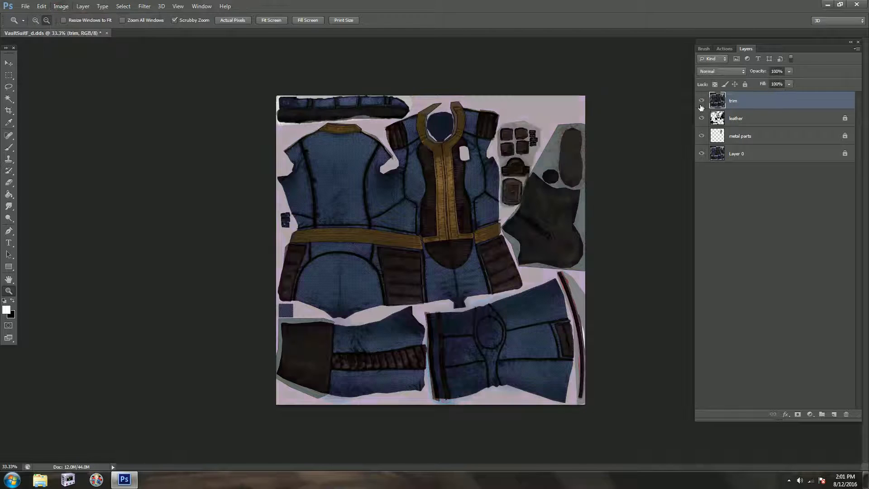
pyautogui.click(61, 6)
pyautogui.moveTo(86, 29)
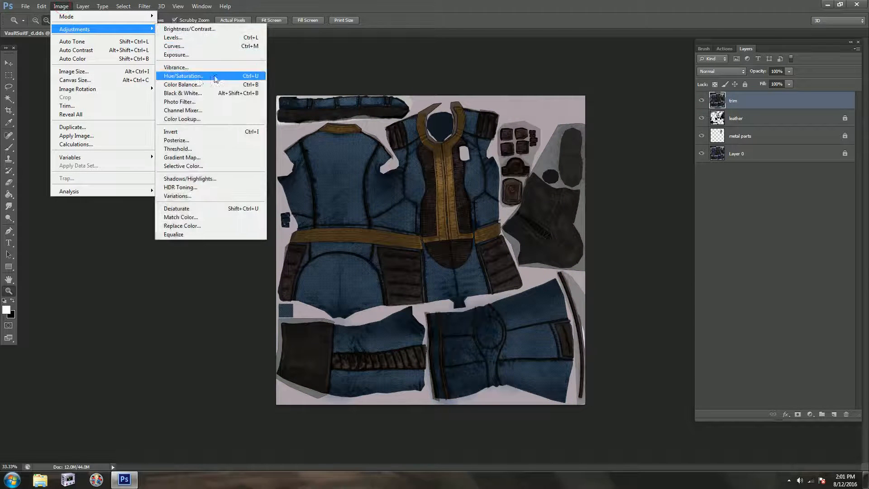
pyautogui.click(195, 78)
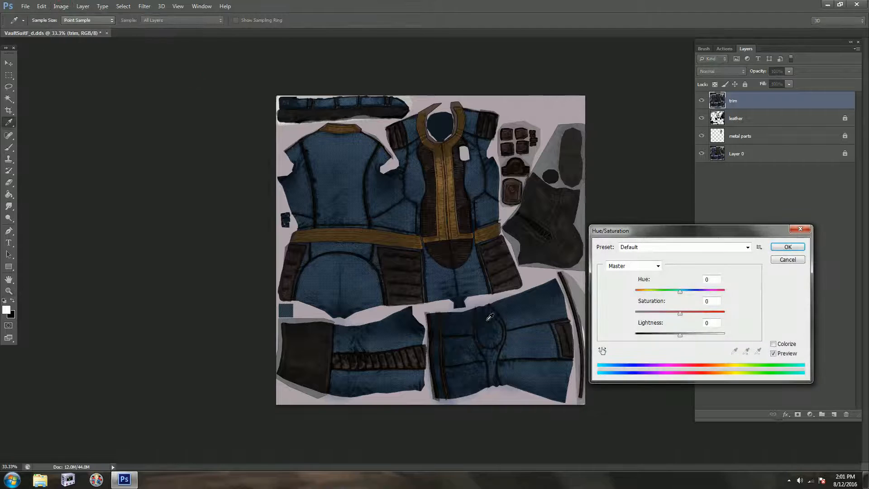
pyautogui.moveTo(682, 317); pyautogui.dragTo(684, 335)
pyautogui.press('Escape')
pyautogui.press('z')
pyautogui.click(61, 6)
pyautogui.moveTo(72, 29)
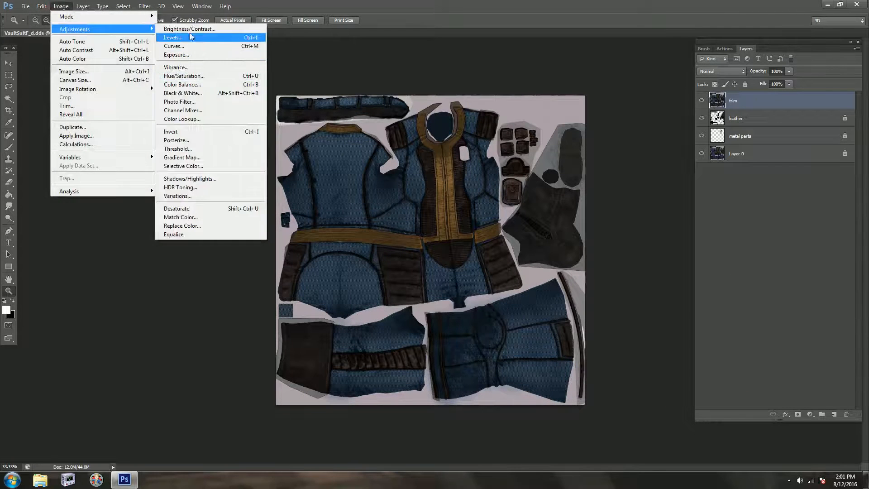
pyautogui.click(183, 34)
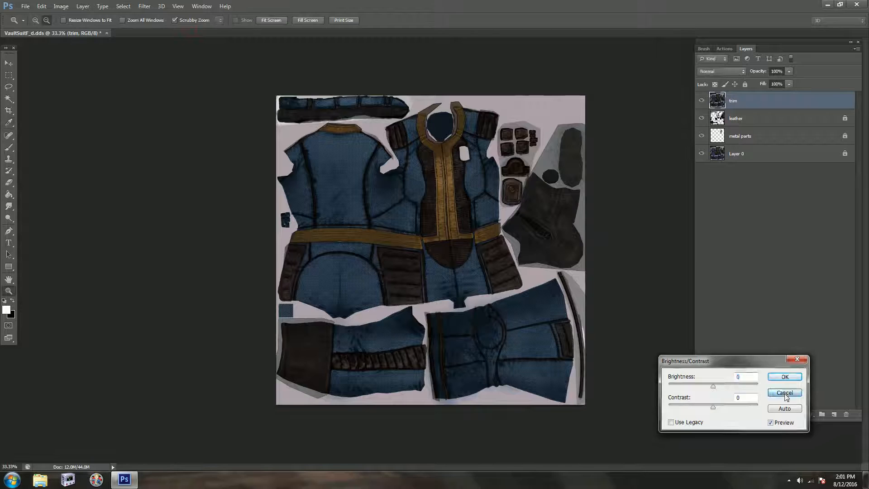
pyautogui.click(784, 393)
# Desaturate the trim layer with Hue/Saturation, setting Saturation to -100.
pyautogui.click(60, 6)
pyautogui.moveTo(67, 30)
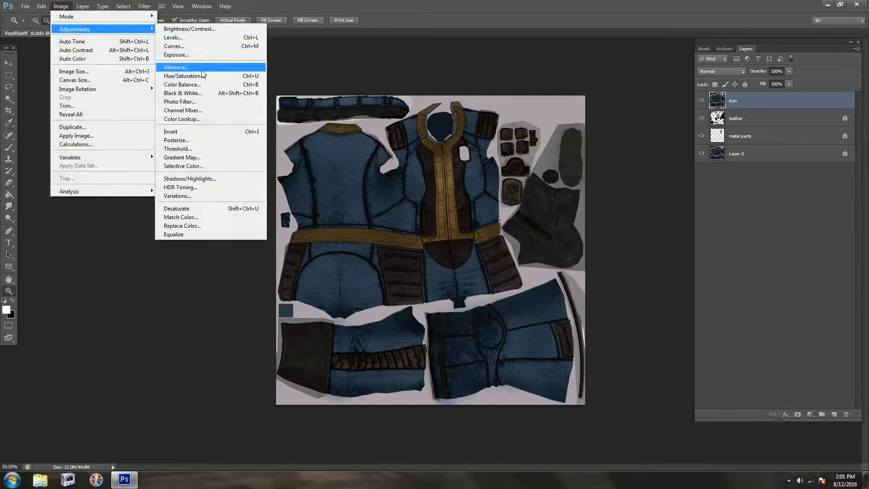
pyautogui.click(184, 76)
pyautogui.moveTo(680, 313); pyautogui.dragTo(641, 317)
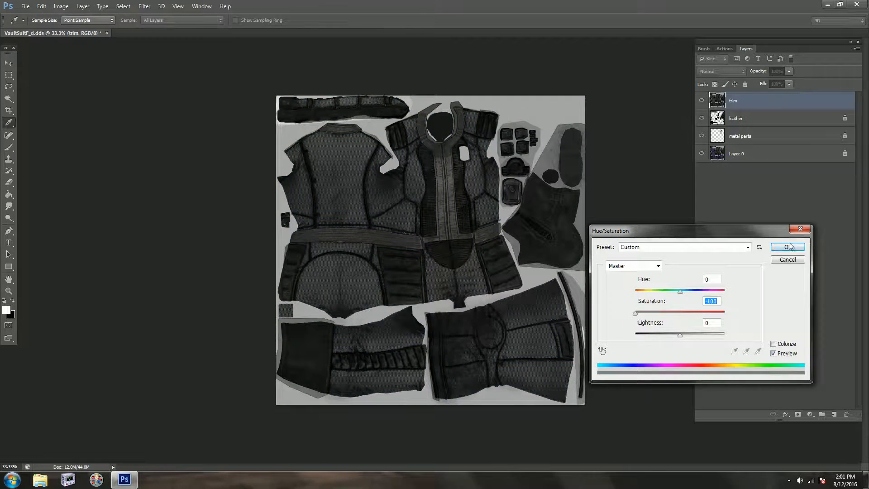
pyautogui.click(789, 247)
pyautogui.press('z')
# Adjust the trim layer with Brightness/Contrast, setting Brightness to about 103 and Contrast to 75.
pyautogui.click(60, 6)
pyautogui.moveTo(150, 30)
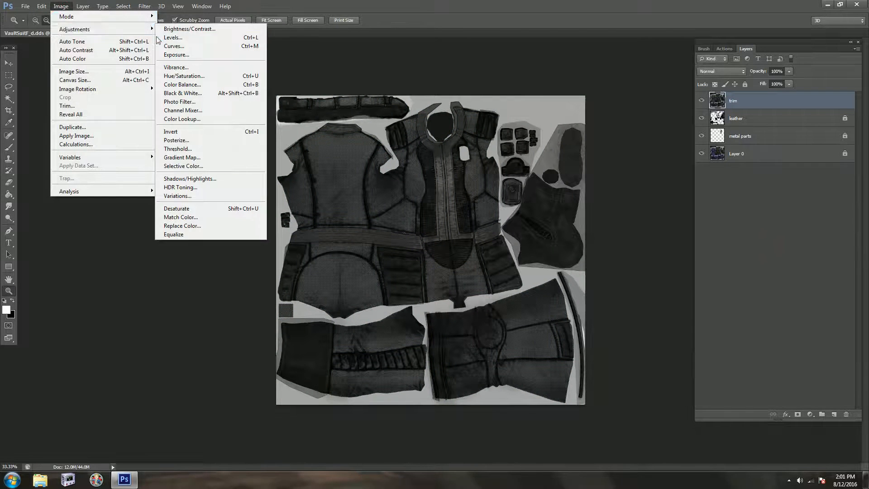
pyautogui.click(186, 29)
pyautogui.moveTo(713, 383); pyautogui.dragTo(745, 391)
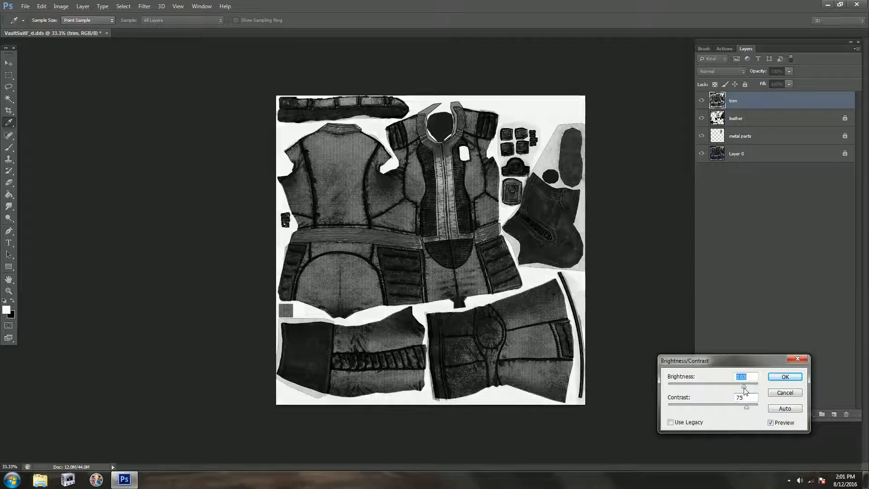
pyautogui.click(784, 377)
pyautogui.press('z')
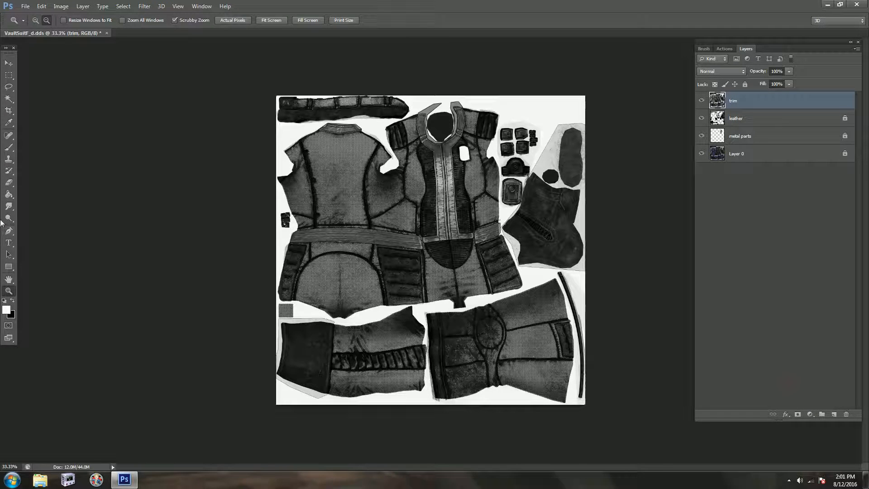
# Erase the suit fabric and leather from the trim layer with an enlarged hard eraser, keeping the collar, front and belt trim.
pyautogui.click(8, 182)
pyautogui.click(46, 22)
pyautogui.moveTo(63, 50); pyautogui.dragTo(67, 50)
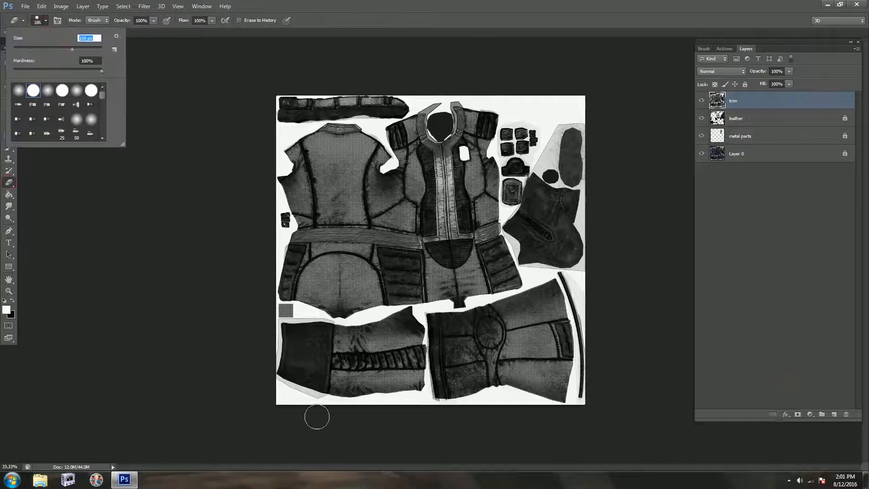
pyautogui.moveTo(199, 391)
pyautogui.mouseDown()
pyautogui.moveTo(598, 386)
pyautogui.moveTo(453, 371)
pyautogui.moveTo(588, 353)
pyautogui.moveTo(225, 340)
pyautogui.moveTo(310, 324)
pyautogui.moveTo(634, 307)
pyautogui.moveTo(281, 301)
pyautogui.moveTo(254, 281)
pyautogui.moveTo(321, 254)
pyautogui.moveTo(420, 262)
pyautogui.moveTo(372, 260)
pyautogui.mouseUp()
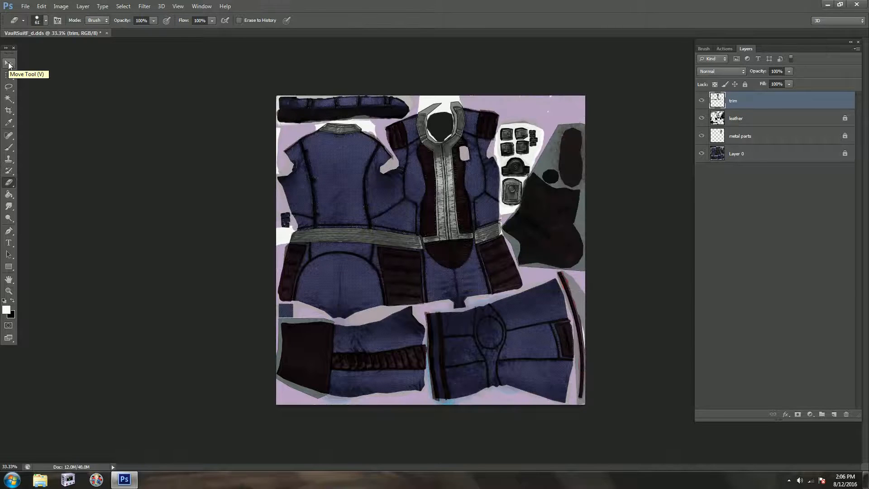
# Unlock the leather, metal parts and Layer 0 layers, and make the trim layer active again.
pyautogui.click(9, 65)
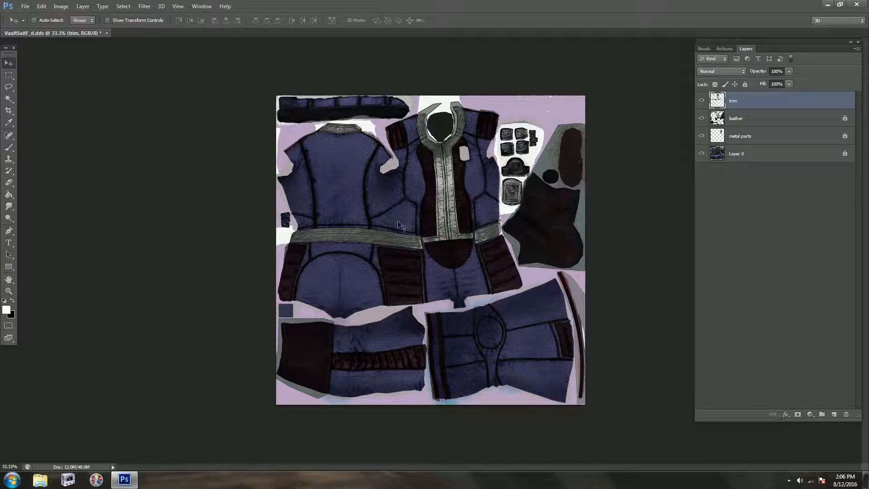
pyautogui.click(747, 118)
pyautogui.click(746, 84)
pyautogui.hotkey('alt', '[')
pyautogui.click(745, 84)
pyautogui.hotkey('alt', '[')
pyautogui.click(745, 84)
pyautogui.click(746, 103)
# Hide and show the trim, leather, metal parts and Layer 0 layers in turn to examine what each contributes.
pyautogui.click(702, 101)
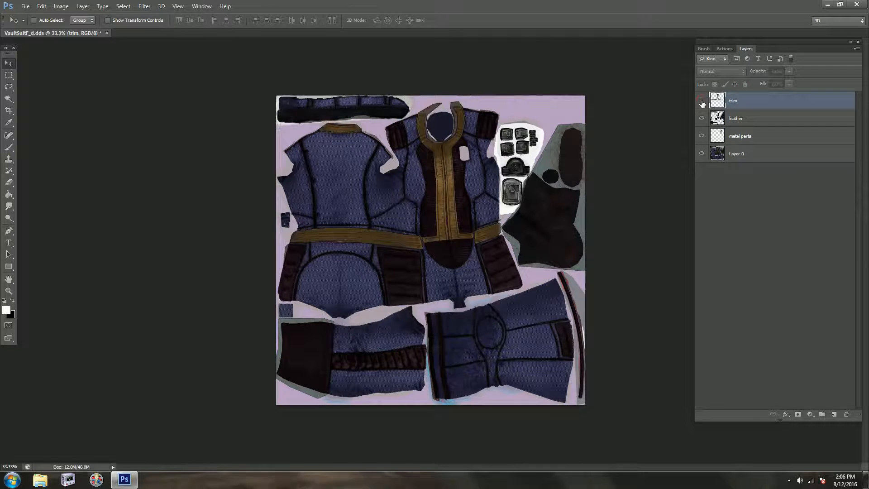
pyautogui.click(701, 101)
pyautogui.click(701, 119)
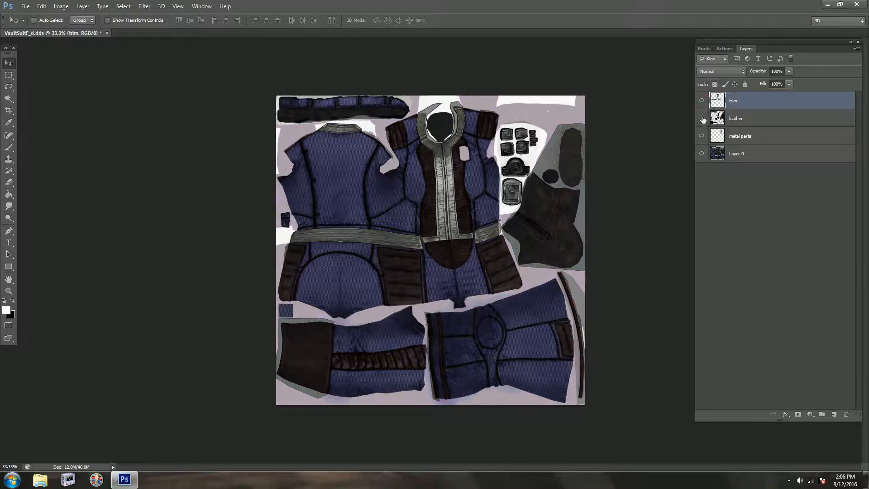
pyautogui.click(701, 118)
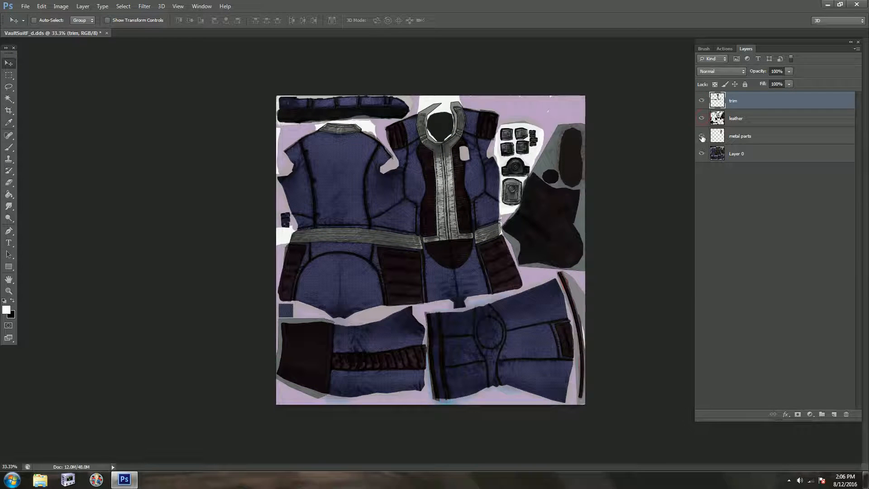
pyautogui.click(702, 136)
pyautogui.click(702, 136)
pyautogui.click(702, 154)
pyautogui.click(702, 154)
pyautogui.click(26, 6)
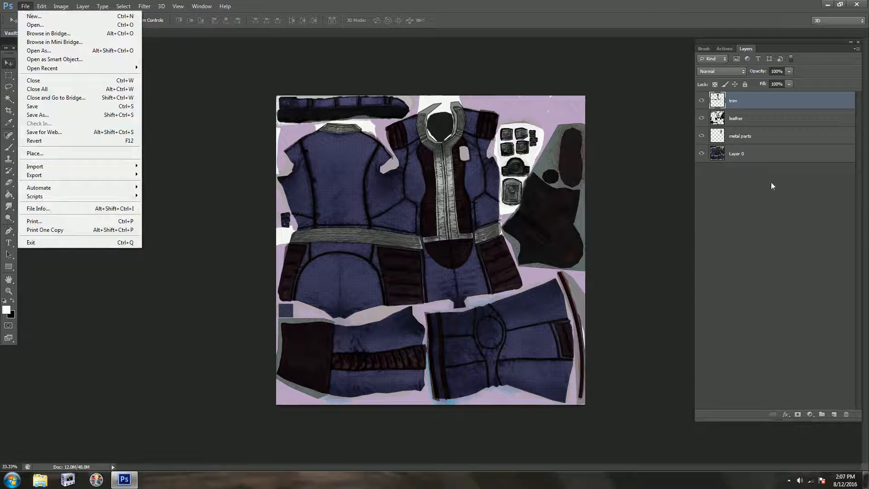
pyautogui.click(744, 119)
pyautogui.click(745, 144)
pyautogui.click(745, 157)
pyautogui.click(746, 106)
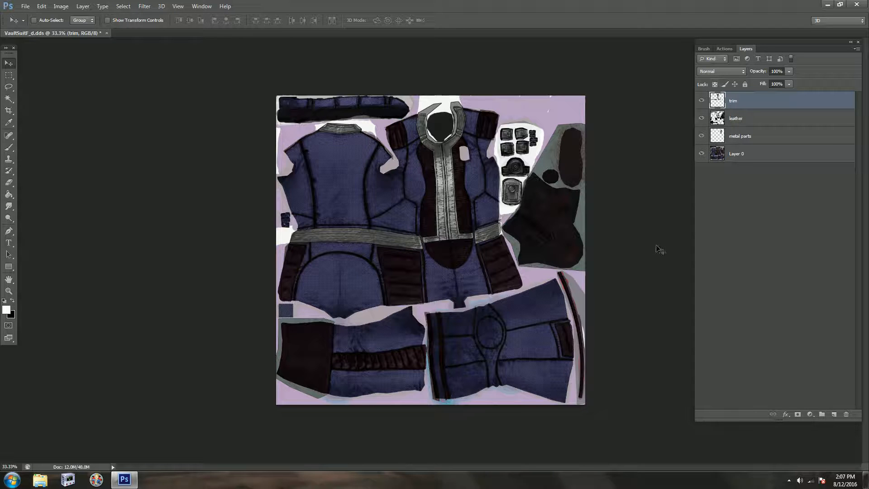
# Flatten the image and save it in Intel Texture Works DDS format over VaultSuitF_d.dds in the VaultSuit folder.
pyautogui.click(83, 7)
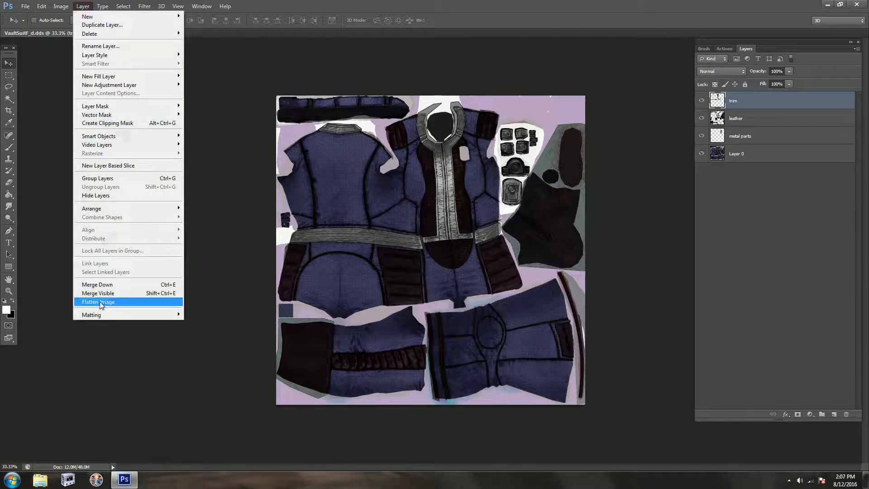
pyautogui.click(101, 302)
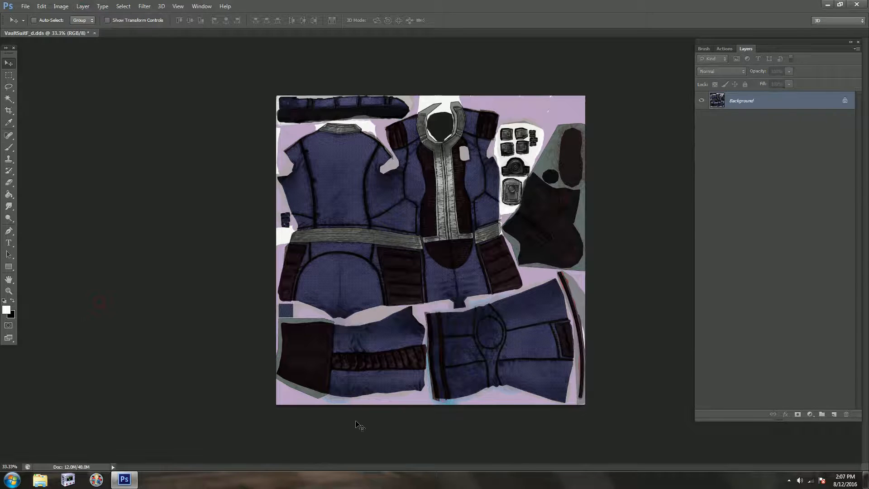
pyautogui.click(26, 7)
pyautogui.click(34, 114)
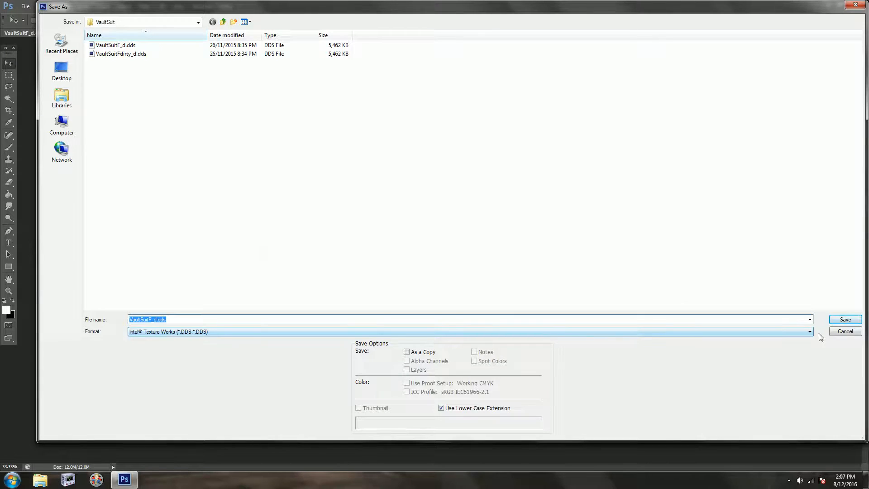
pyautogui.click(843, 323)
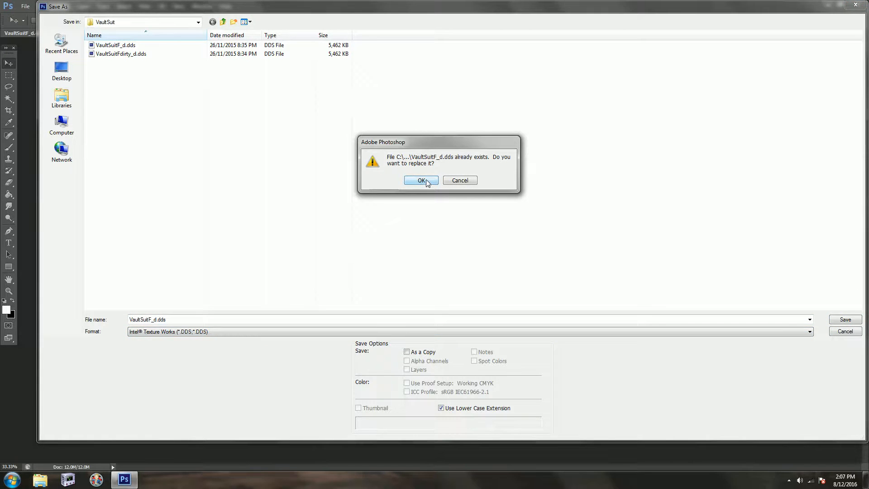
pyautogui.click(425, 180)
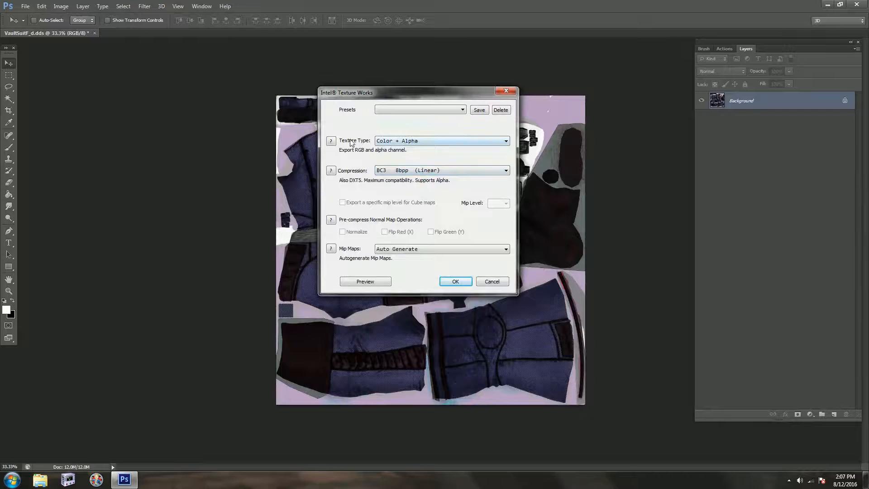
# Export the DDS with texture type Color, BC1 4bpp (Linear) compression and auto-generated mip maps.
pyautogui.click(430, 143)
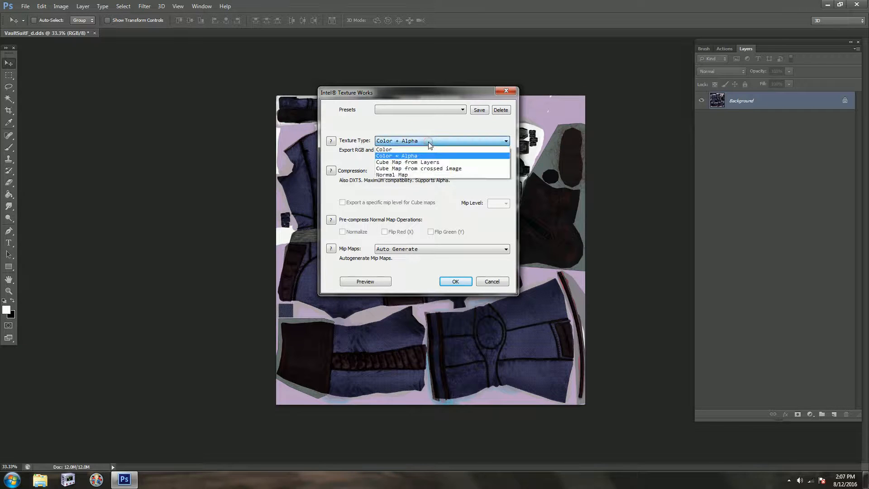
pyautogui.click(404, 150)
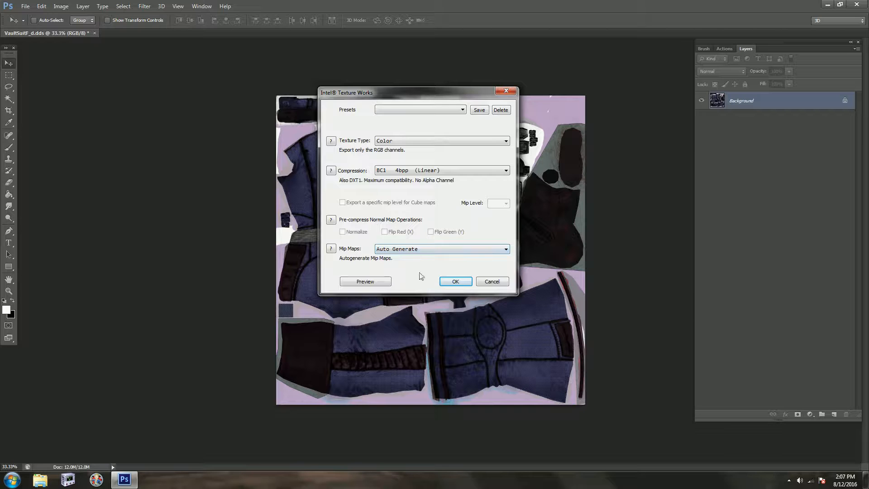
pyautogui.click(455, 282)
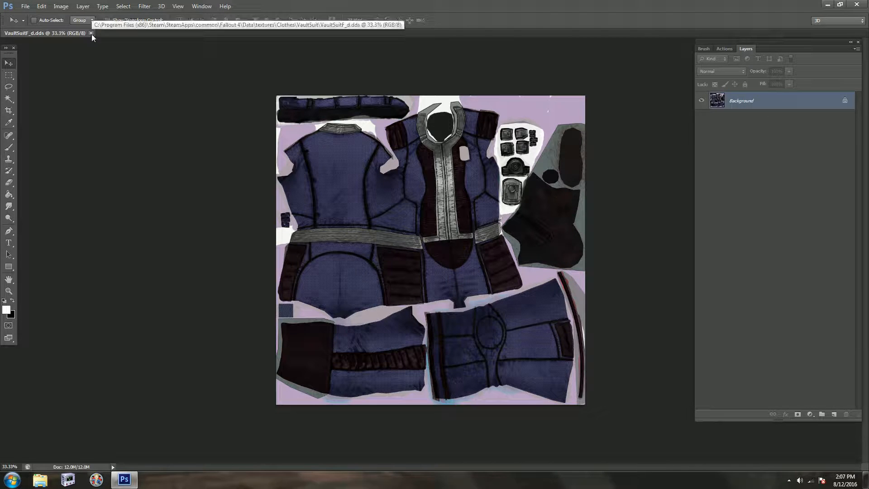
# Open JacketCAMO_d.DDS from the textures folder Femshepping > Camo Fatigues as an Intel Texture Works file, without loading mip maps.
pyautogui.click(24, 6)
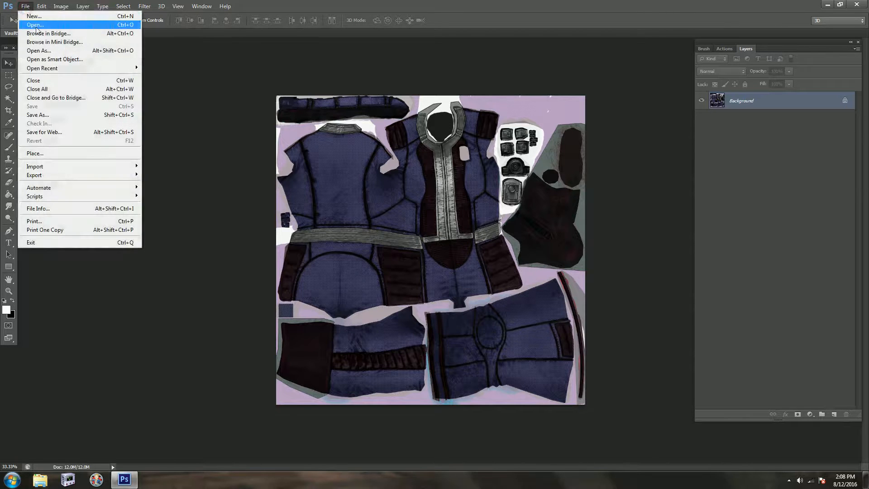
pyautogui.click(44, 53)
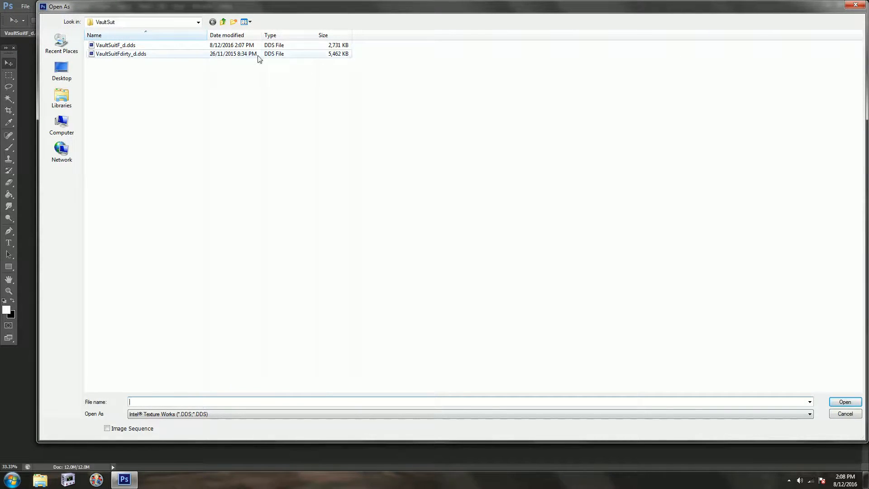
pyautogui.click(223, 22)
pyautogui.click(224, 23)
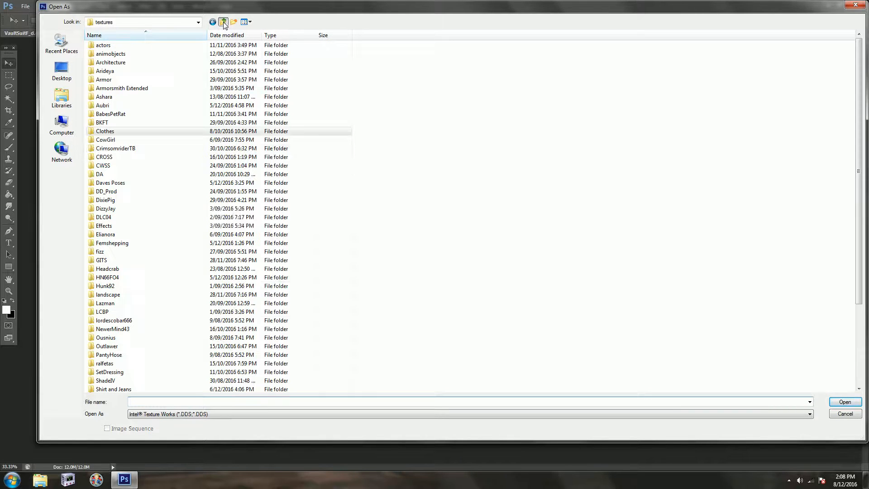
pyautogui.click(128, 191)
pyautogui.scroll(-2, 161, 208)
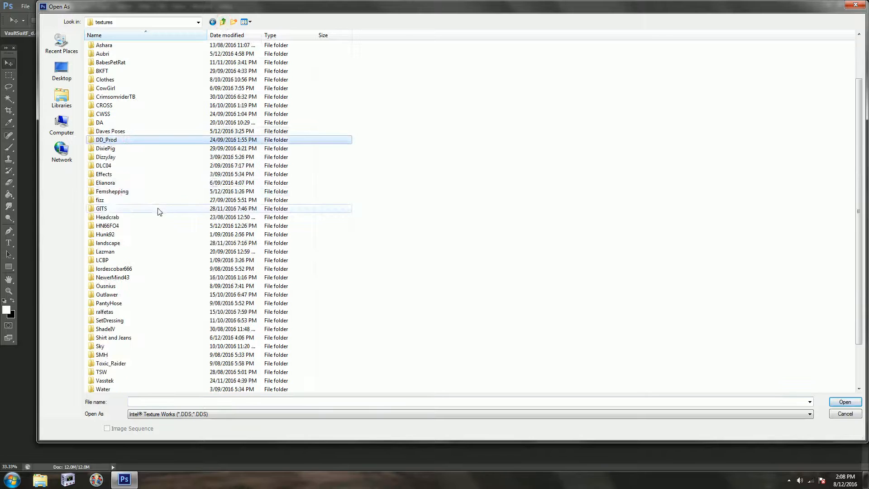
pyautogui.doubleClick(102, 192)
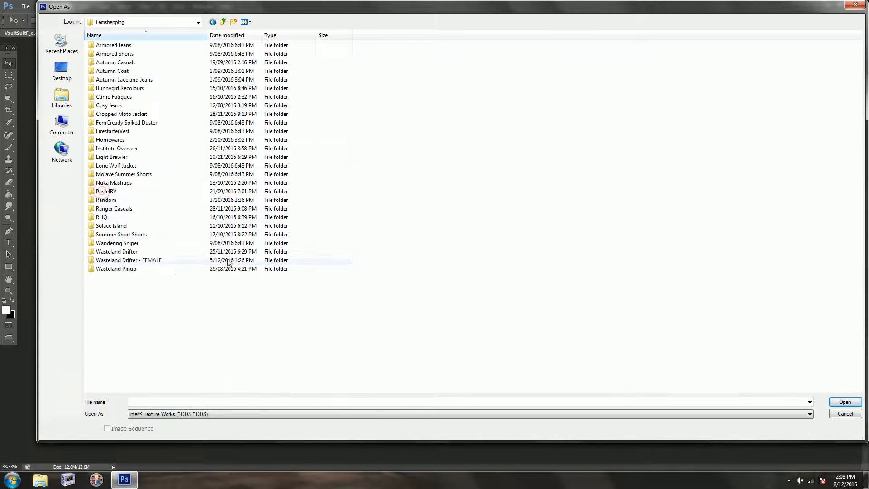
pyautogui.doubleClick(126, 97)
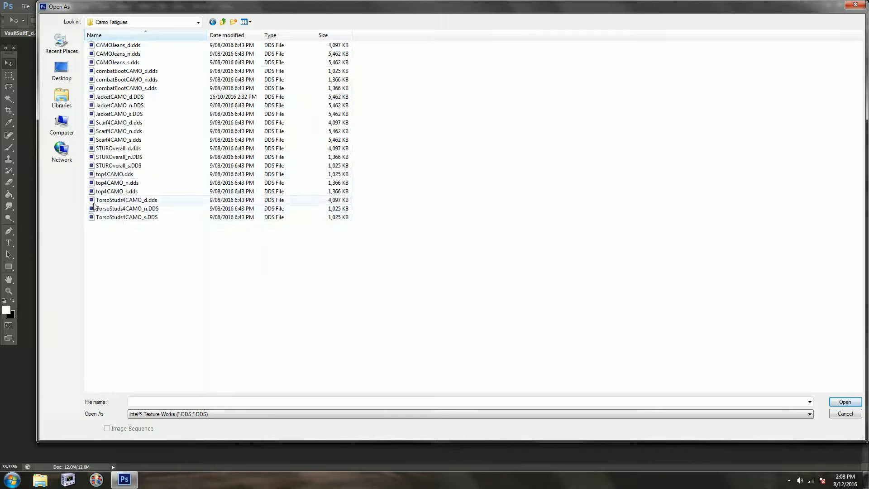
pyautogui.click(127, 98)
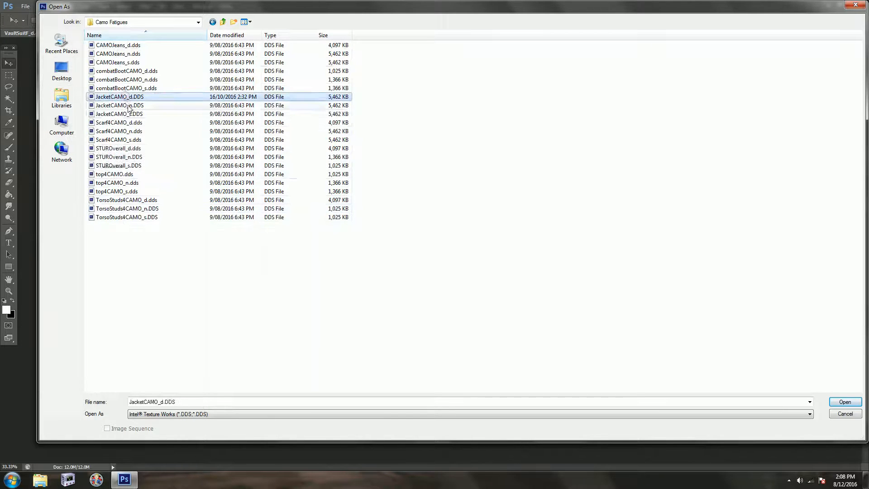
pyautogui.click(844, 401)
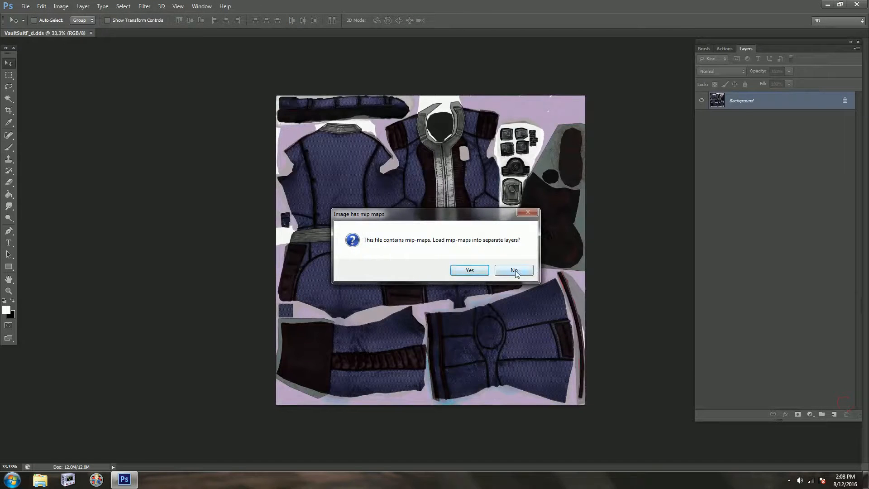
pyautogui.click(514, 271)
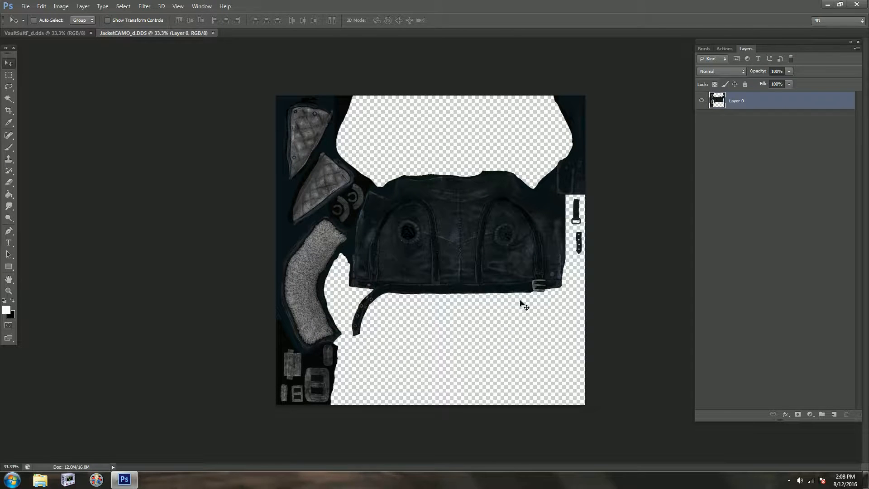
# Compare the vault suit and jacket documents, and duplicate Layer 0 within JacketCAMO_d.DDS as Layer 0 copy.
pyautogui.click(40, 34)
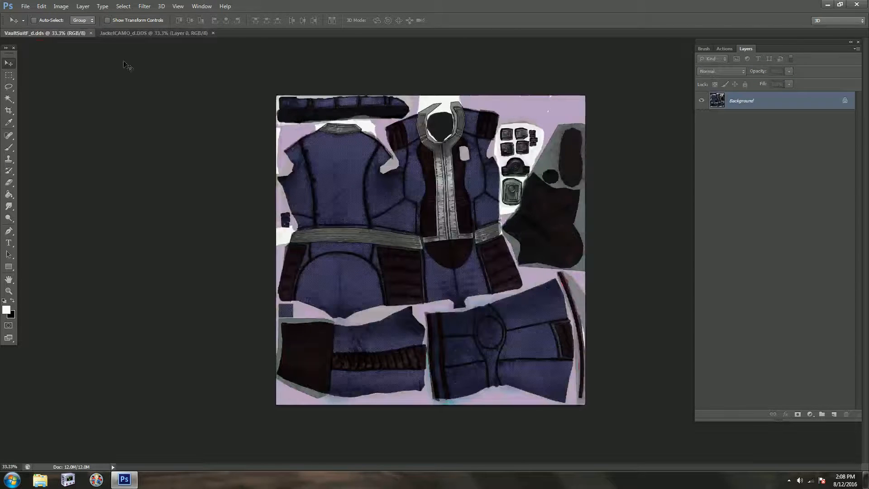
pyautogui.click(137, 33)
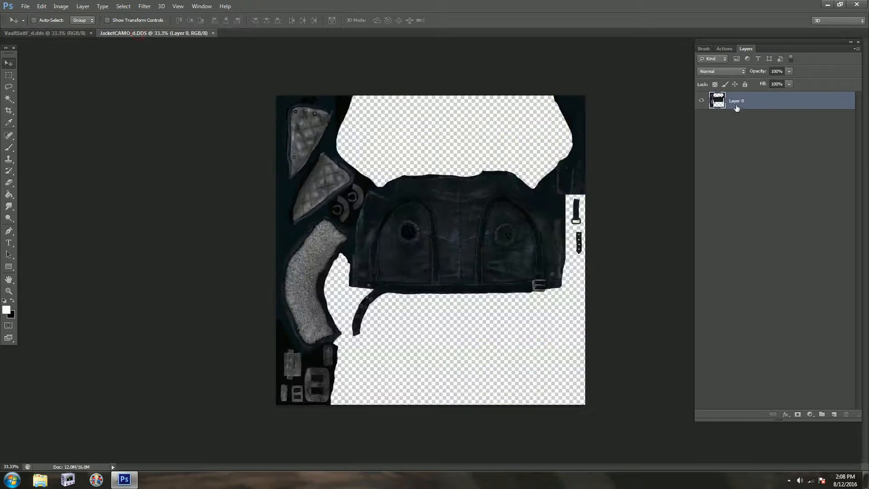
pyautogui.rightClick(736, 107)
pyautogui.click(785, 137)
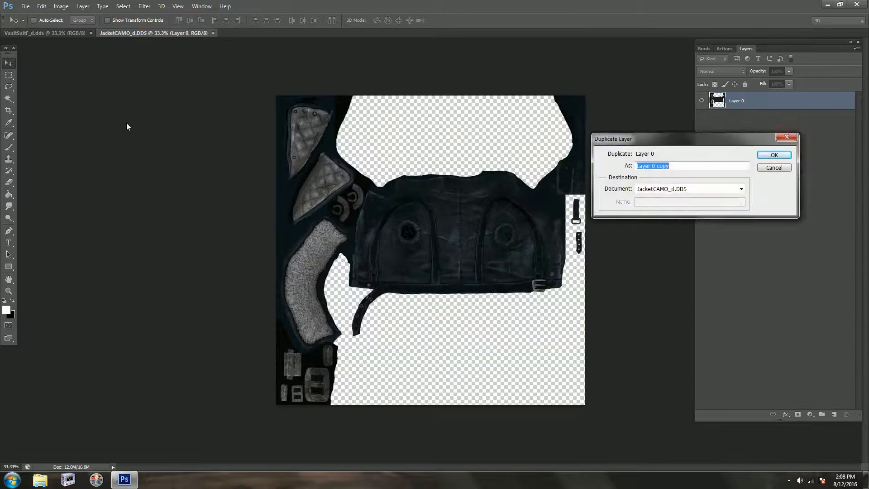
pyautogui.click(773, 155)
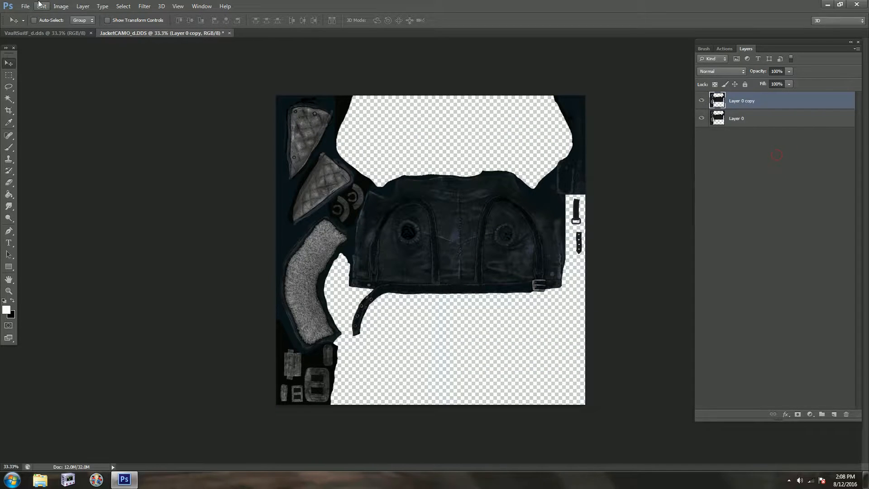
# Recolour Layer 0 copy with Hue/Saturation, using hue +180, saturation +56 and lightness -45.
pyautogui.click(60, 6)
pyautogui.moveTo(66, 29)
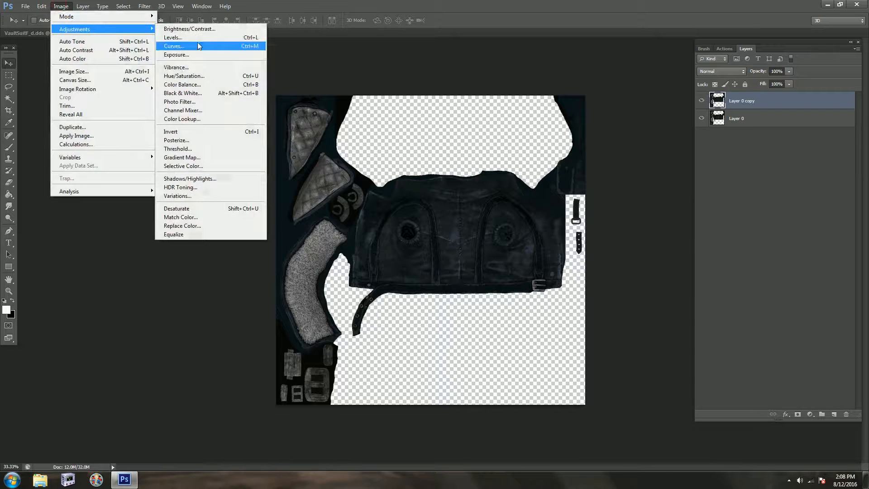
pyautogui.click(181, 72)
pyautogui.moveTo(680, 313); pyautogui.dragTo(724, 291)
pyautogui.moveTo(647, 313); pyautogui.dragTo(659, 335)
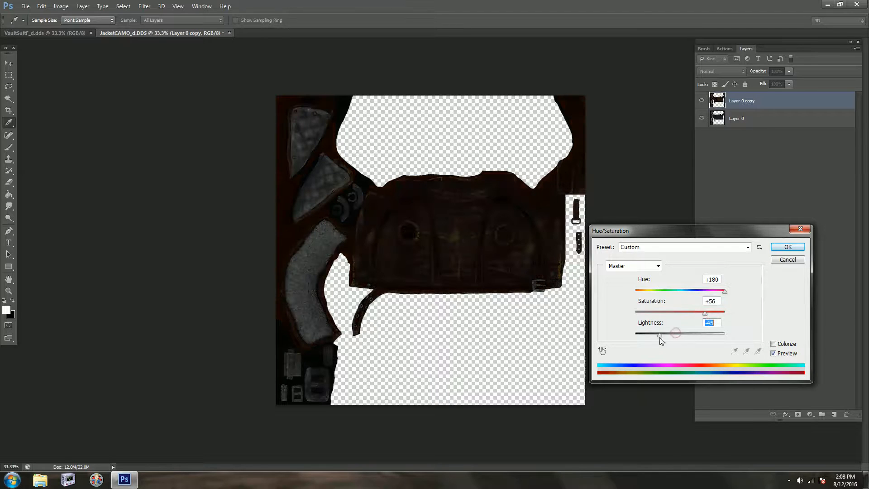
pyautogui.click(787, 247)
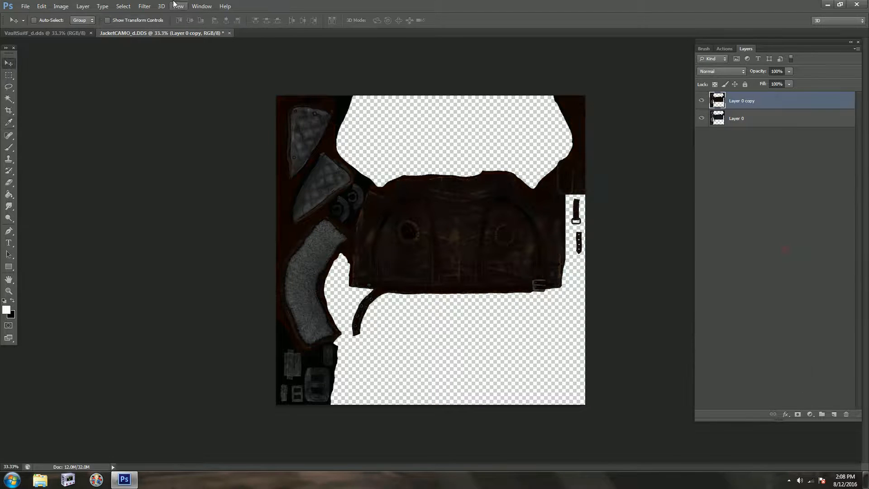
# Erase the recolouring over the curved fur collar piece on Layer 0 copy, and merge that layer down into Layer 0.
pyautogui.click(8, 183)
pyautogui.moveTo(324, 238)
pyautogui.mouseDown()
pyautogui.moveTo(311, 256)
pyautogui.moveTo(323, 226)
pyautogui.moveTo(342, 237)
pyautogui.moveTo(318, 267)
pyautogui.moveTo(332, 235)
pyautogui.moveTo(333, 242)
pyautogui.moveTo(304, 246)
pyautogui.moveTo(292, 299)
pyautogui.moveTo(308, 340)
pyautogui.moveTo(328, 334)
pyautogui.moveTo(314, 275)
pyautogui.moveTo(318, 314)
pyautogui.moveTo(304, 275)
pyautogui.moveTo(312, 319)
pyautogui.mouseUp()
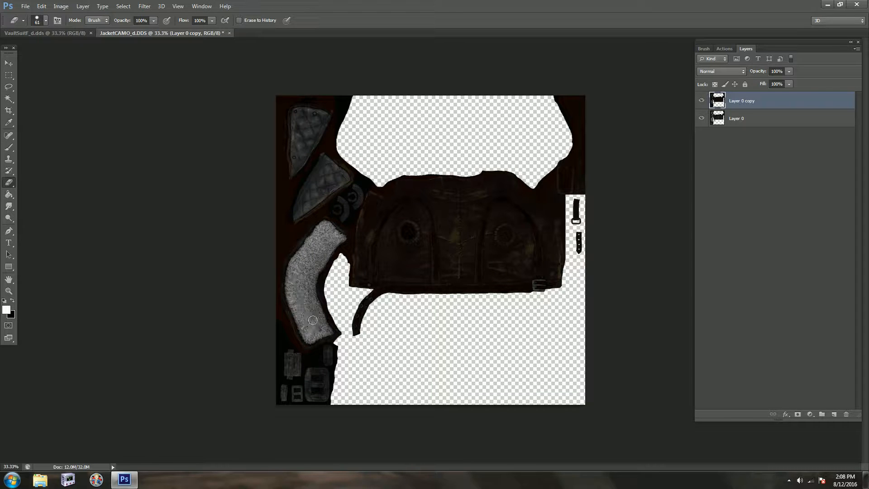
pyautogui.click(9, 63)
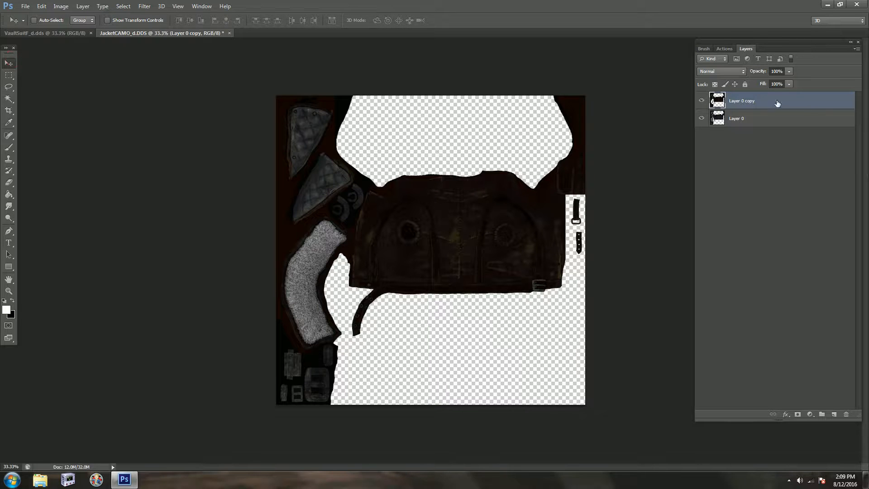
pyautogui.rightClick(740, 102)
pyautogui.click(805, 303)
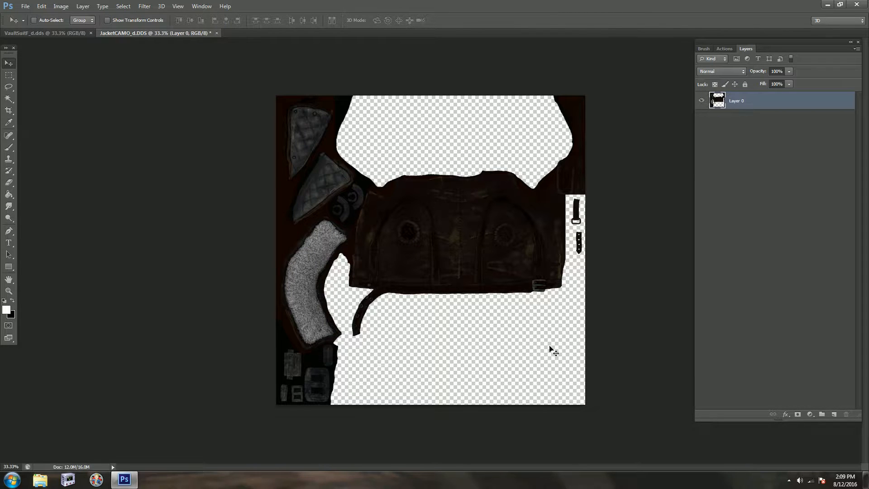
# Try flattening the jacket image, and undo the flattening.
pyautogui.click(83, 6)
pyautogui.click(102, 308)
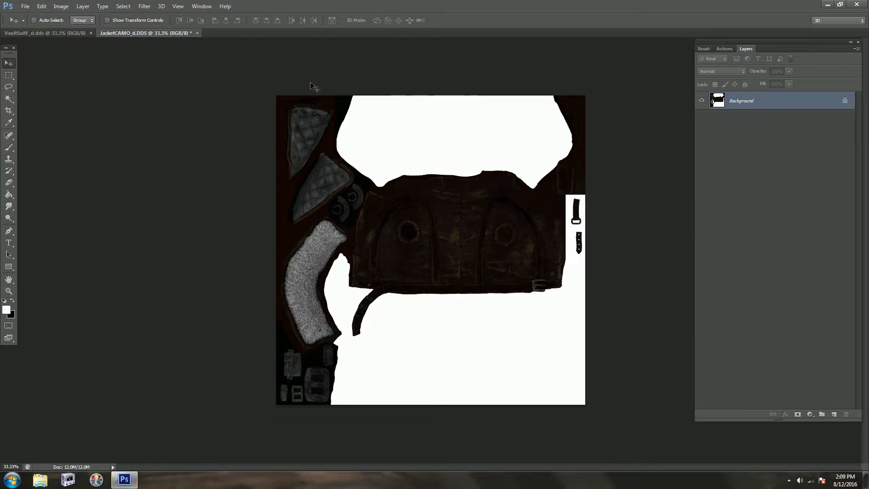
pyautogui.click(41, 6)
pyautogui.click(54, 12)
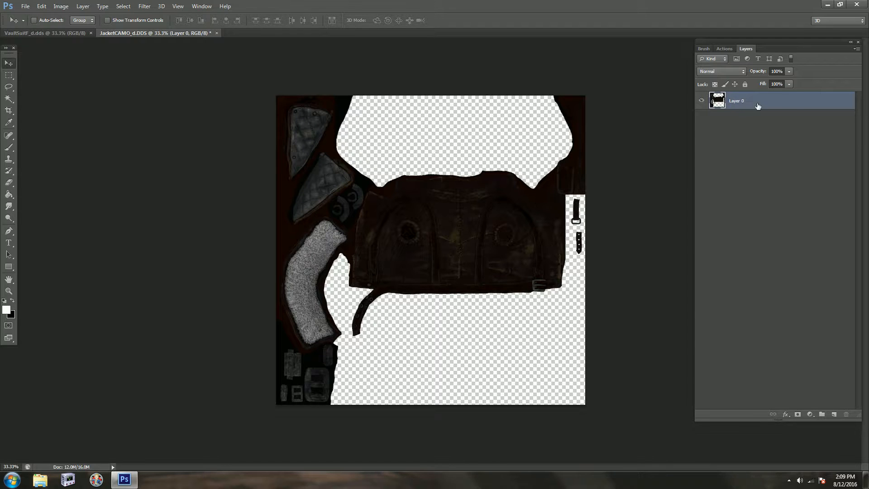
# Save the unflattened texture in Intel Texture Works format over JacketCAMO_d.dds in the Camo Fatigues folder.
pyautogui.click(25, 5)
pyautogui.moveTo(41, 6)
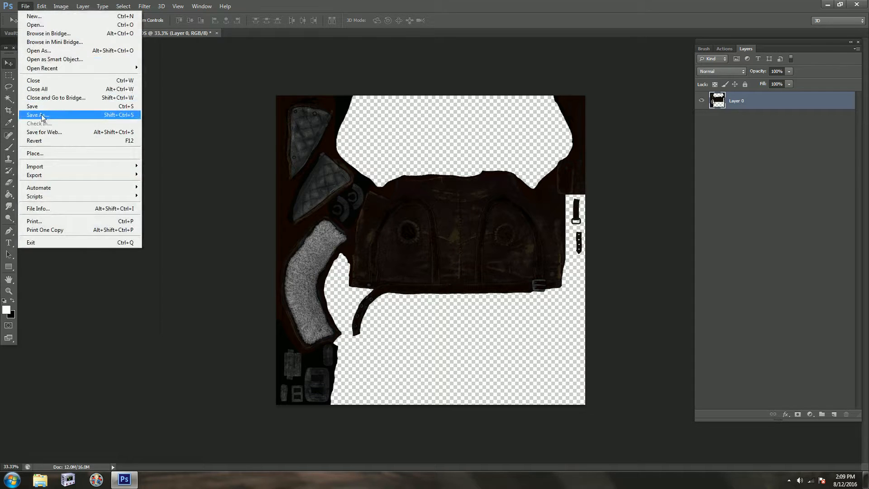
pyautogui.click(41, 115)
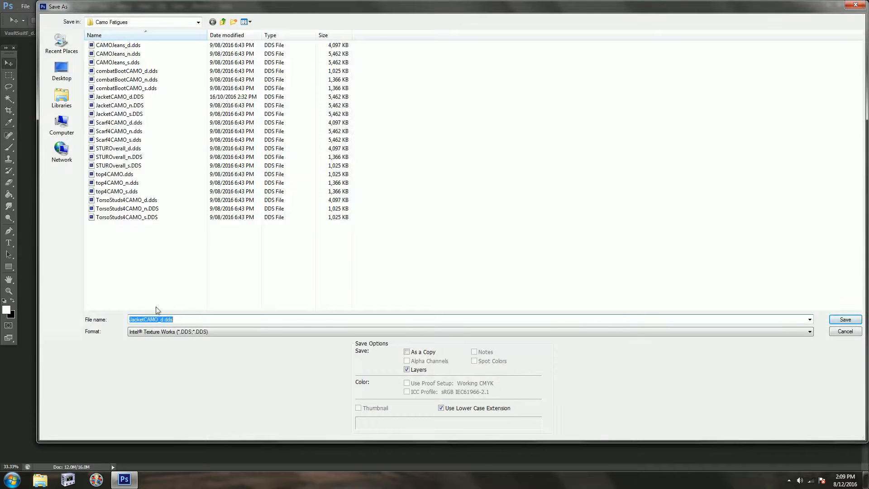
pyautogui.click(845, 319)
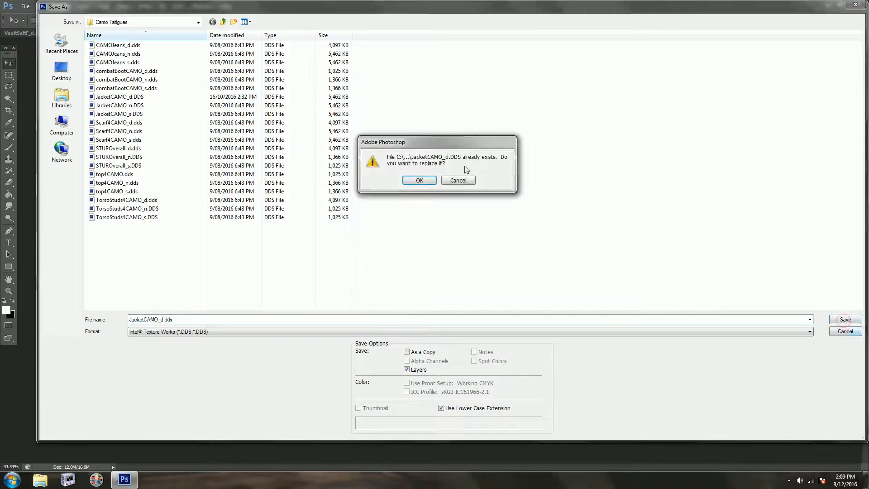
pyautogui.click(415, 177)
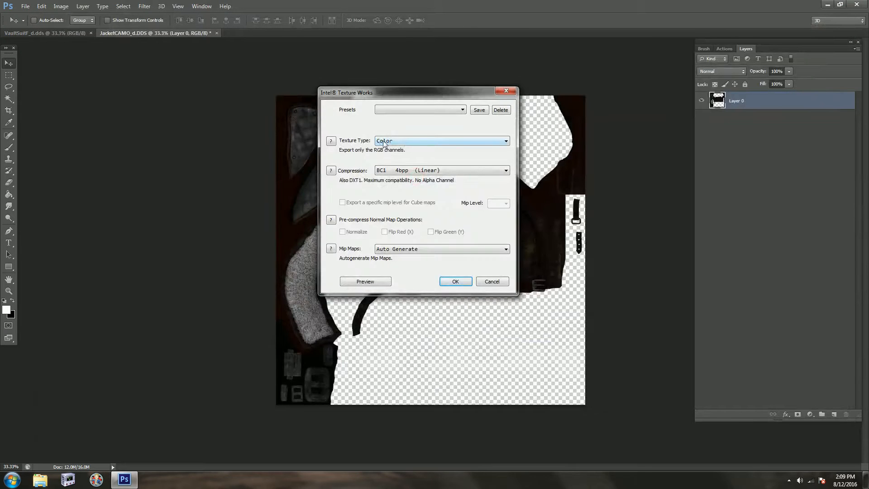
# Export the DDS with texture type Color + Alpha, BC3 8bpp (Linear) compression and auto-generated mip maps.
pyautogui.click(504, 141)
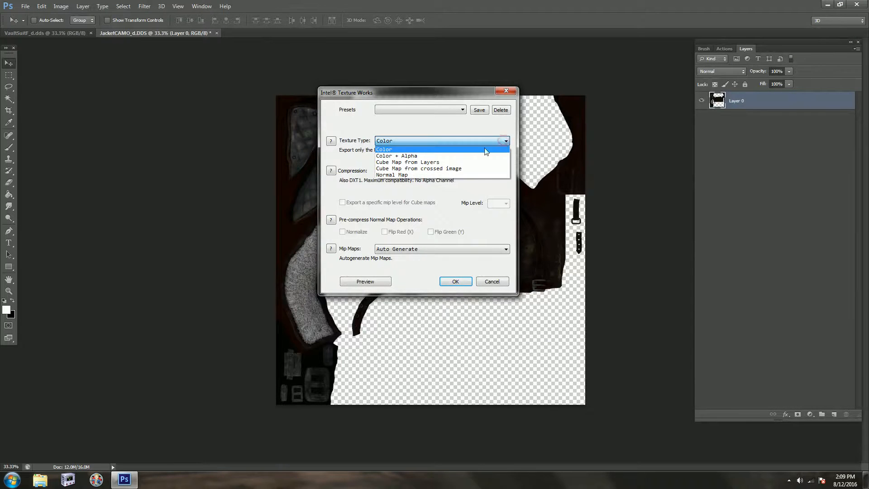
pyautogui.click(397, 155)
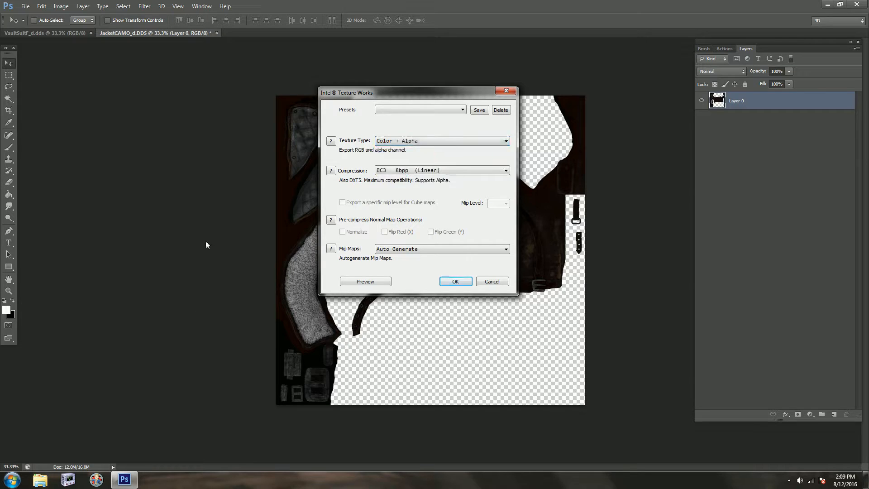
pyautogui.click(455, 283)
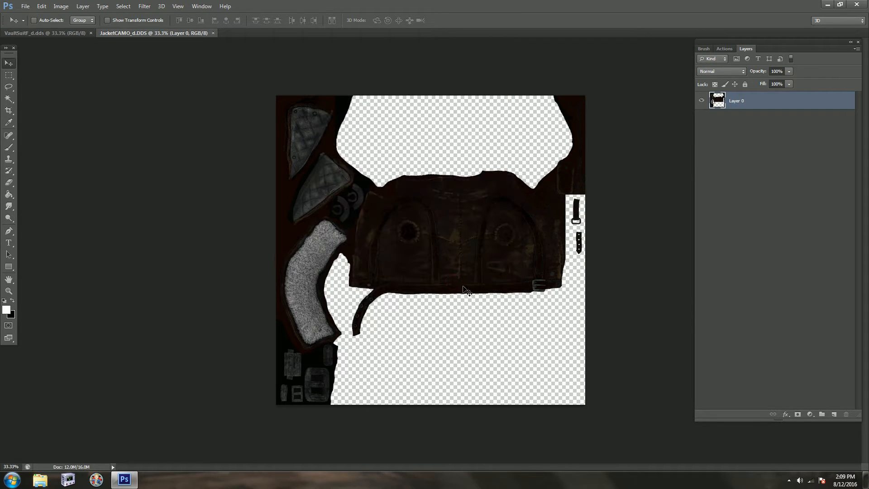